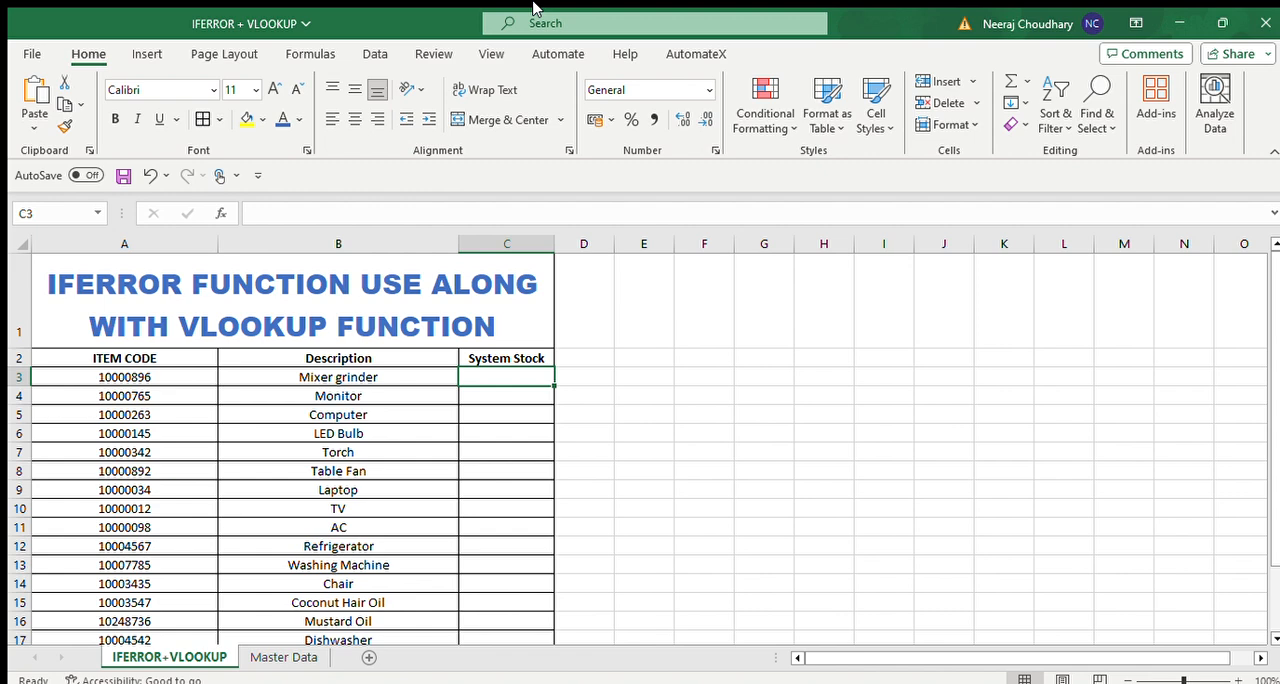
Start a VLOOKUP formula in C3 with the item code in A3 as the lookup value.
{"action": "type", "text": "=V"}
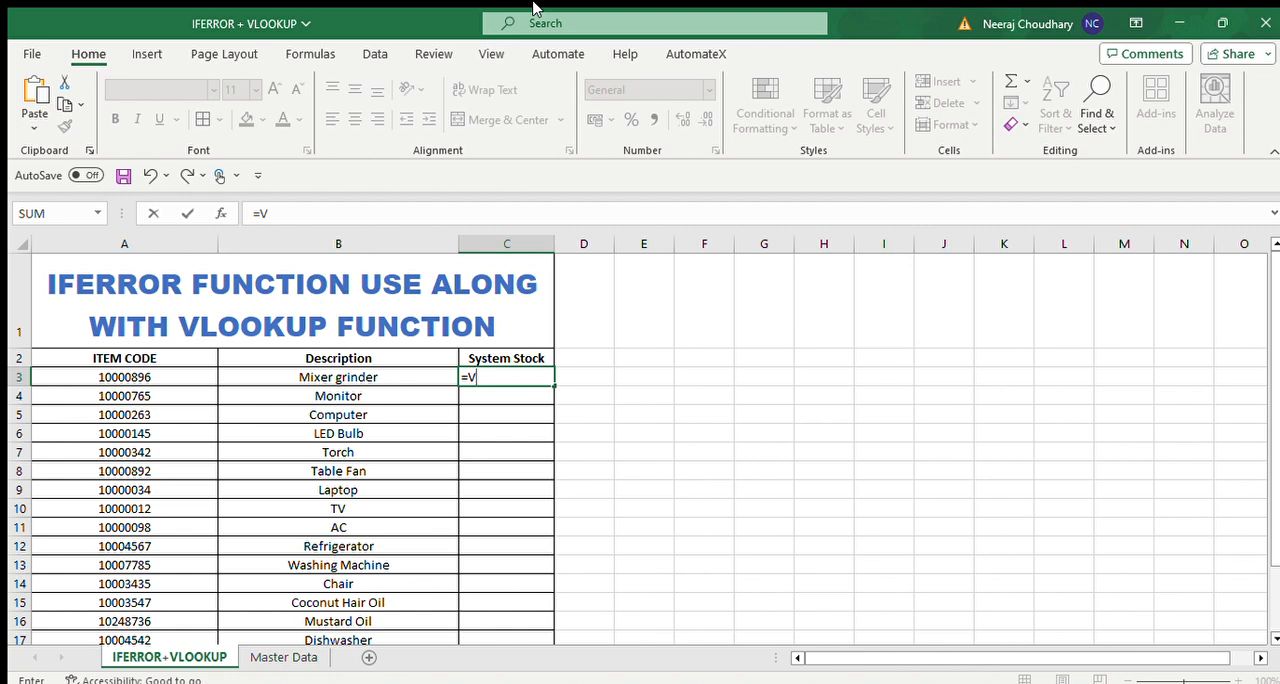
{"action": "type", "text": "LE"}
{"action": "key", "text": "BackSpace"}
{"action": "key", "text": "Tab"}
{"action": "key", "text": "Left"}
{"action": "key", "text": "Left"}
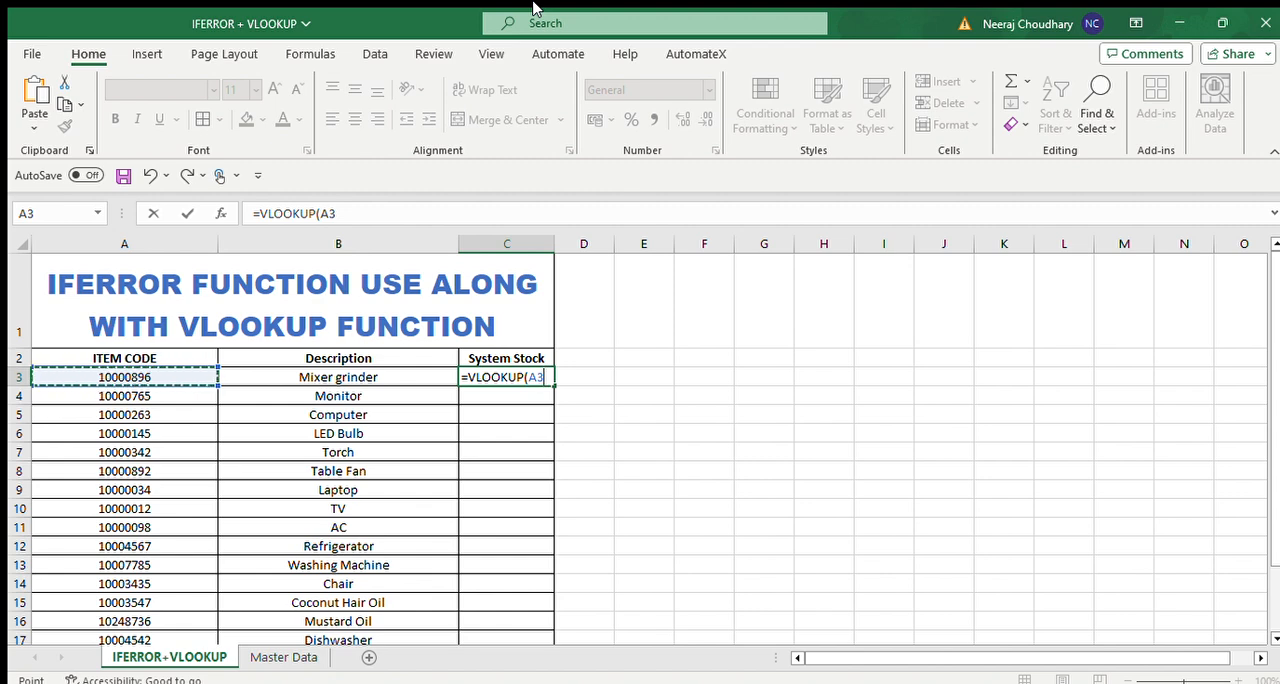
{"action": "type", "text": ","}
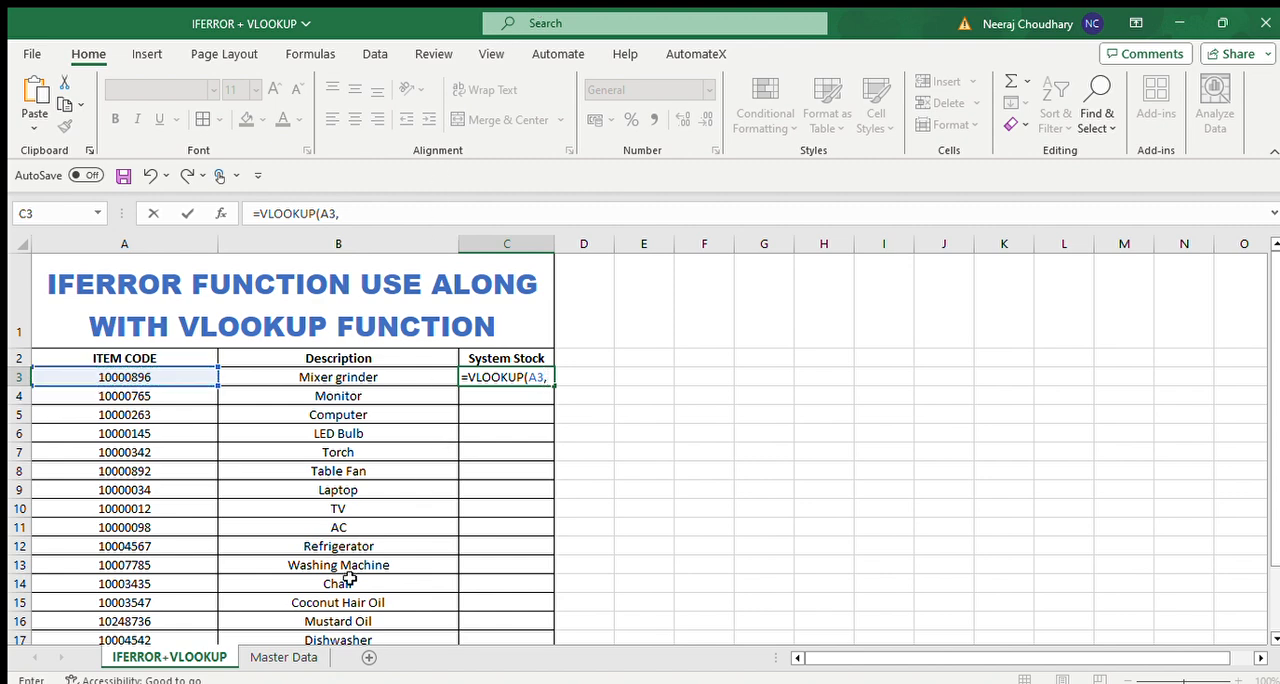
Complete the VLOOKUP with the Master Data range A1:C17, column index 3 and match type 0.
{"action": "left_click", "coordinate": [273, 662]}
{"action": "left_click", "coordinate": [82, 361]}
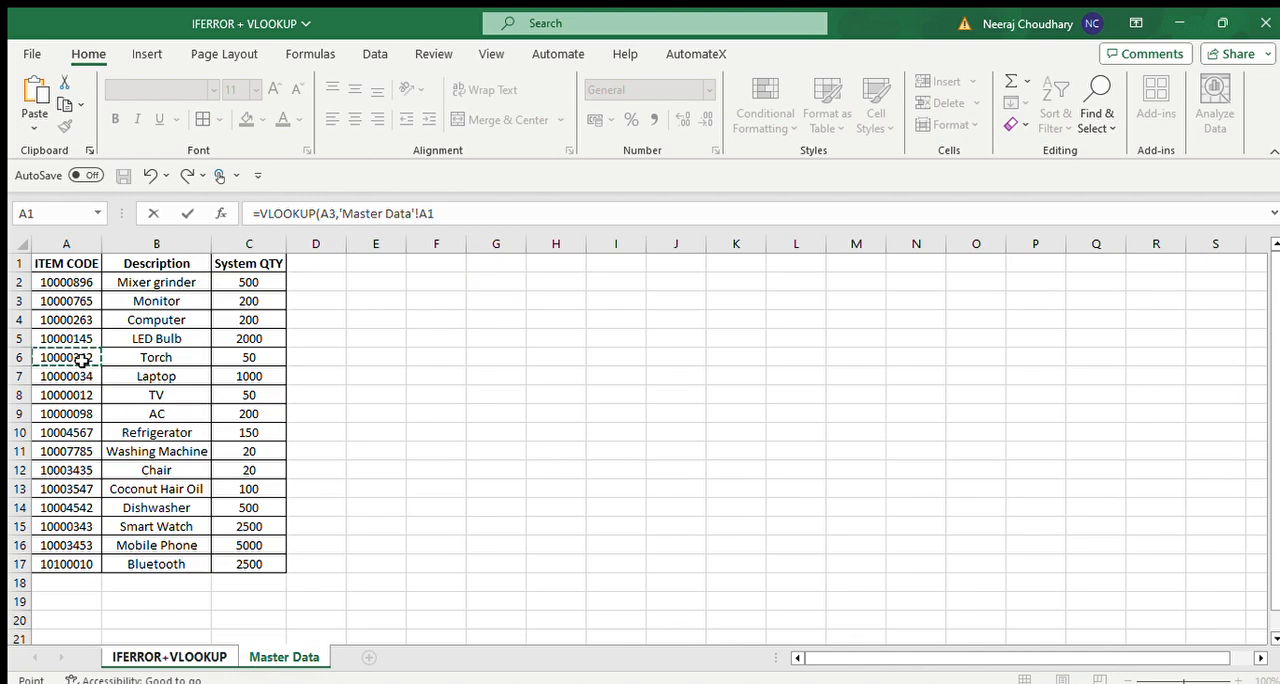
{"action": "key", "text": "ctrl+Up"}
{"action": "key", "text": "ctrl+shift+Right"}
{"action": "key", "text": "ctrl+shift+Down"}
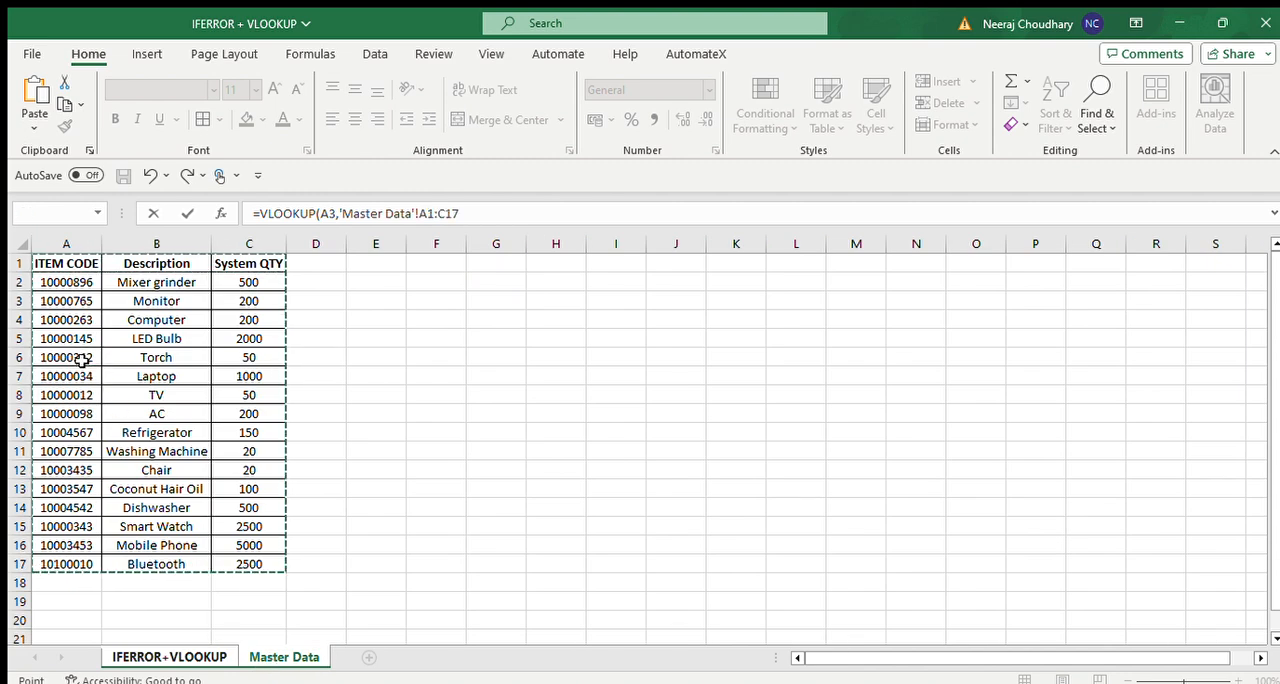
{"action": "type", "text": ",3,0"}
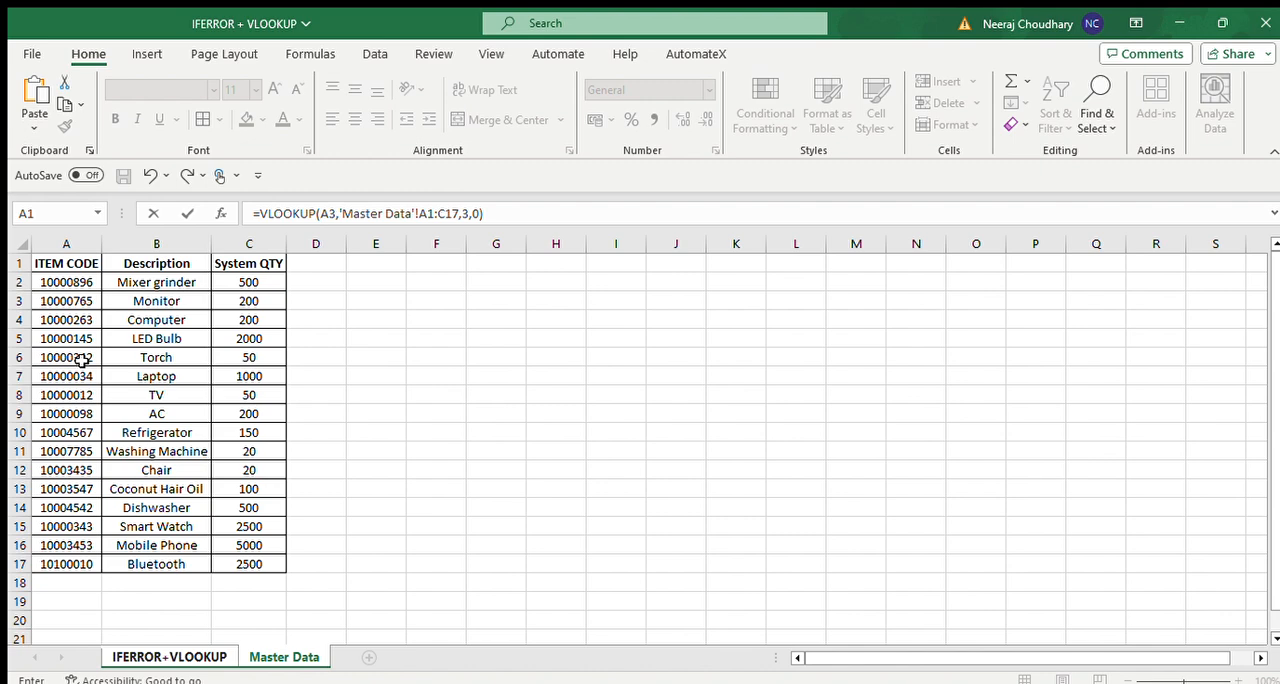
Make the VLOOKUP table range absolute as $A$1:$C$17 and confirm the formula.
{"action": "left_click", "coordinate": [427, 213]}
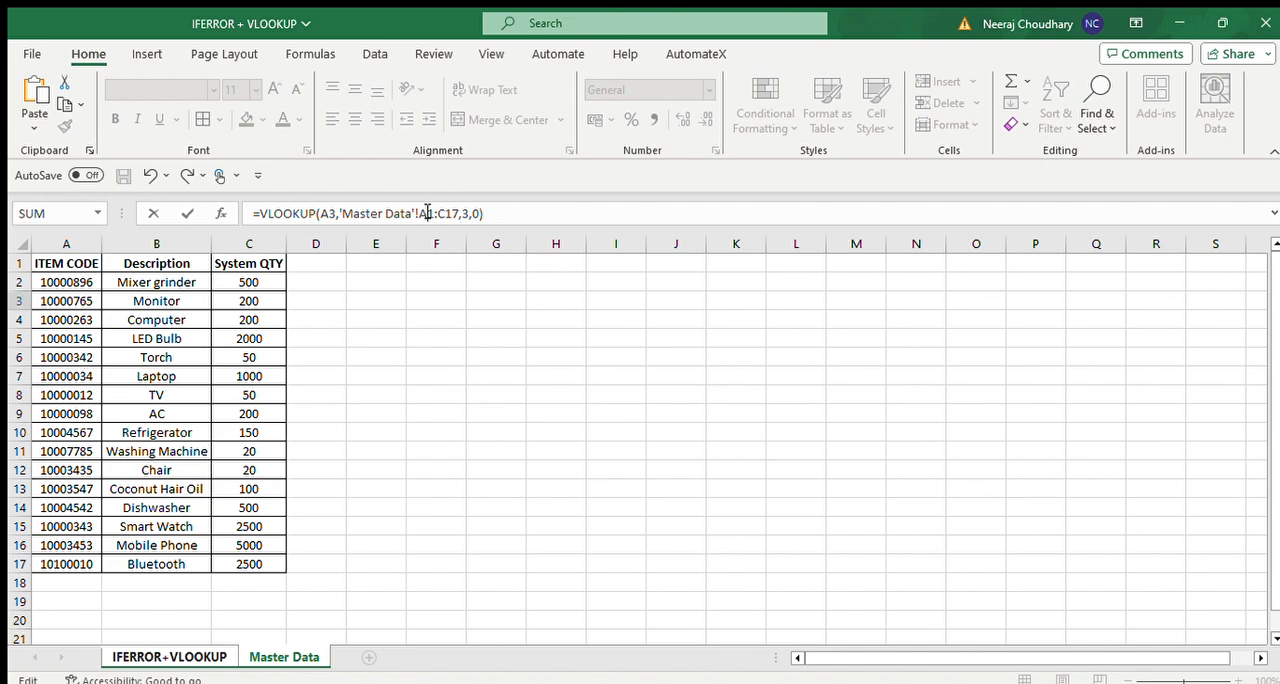
{"action": "key", "text": "F4"}
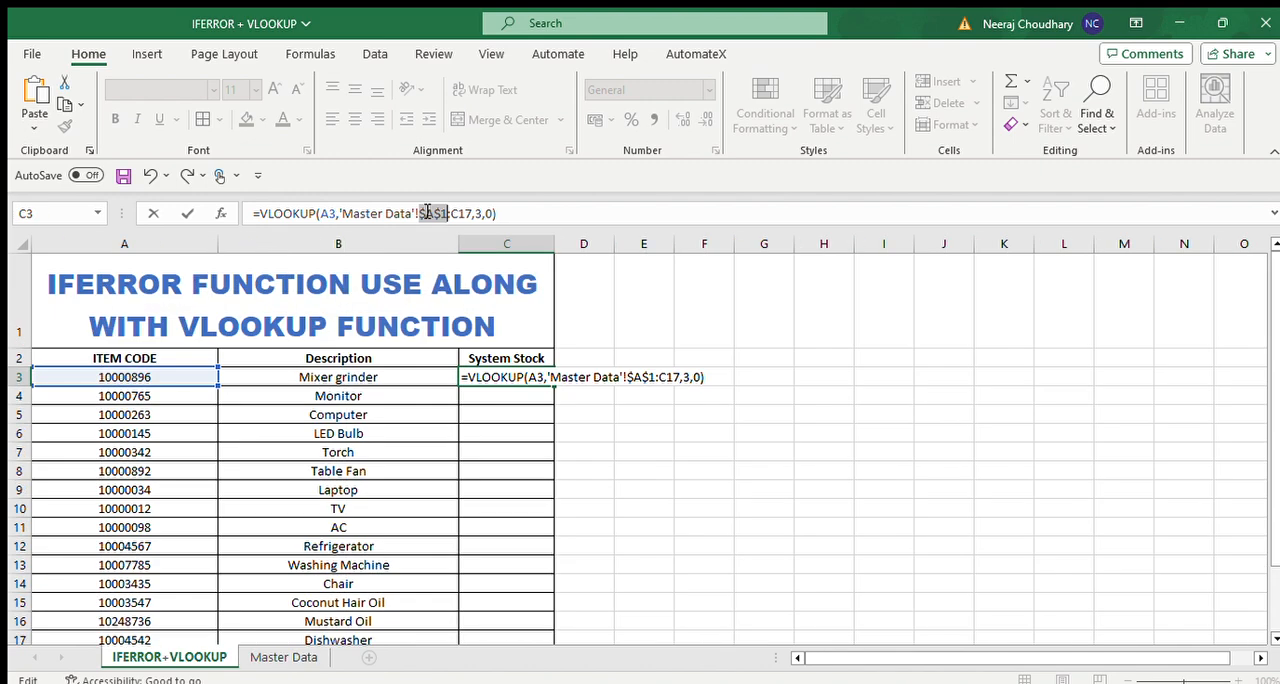
{"action": "key", "text": "F4"}
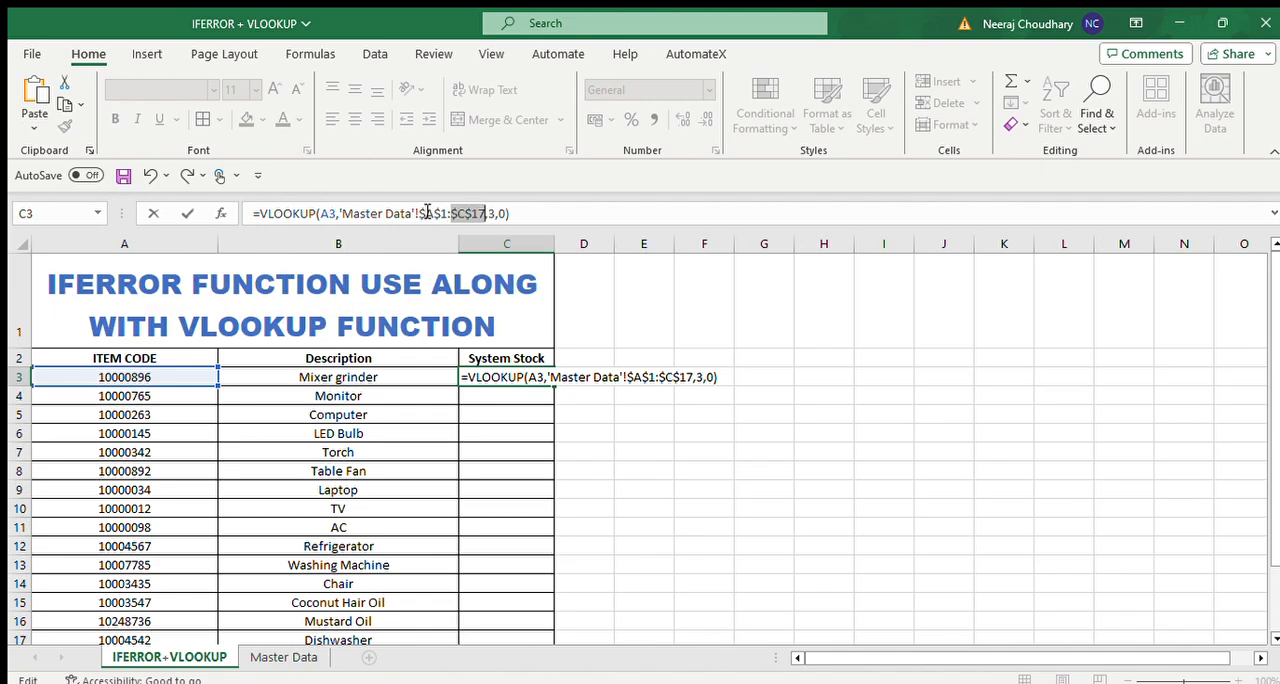
{"action": "key", "text": "Return"}
Copy the VLOOKUP formula from C3 down the System Stock column to C21.
{"action": "key", "text": "Up"}
{"action": "key", "text": "ctrl+c"}
{"action": "key", "text": "Left"}
{"action": "key", "text": "ctrl+Down"}
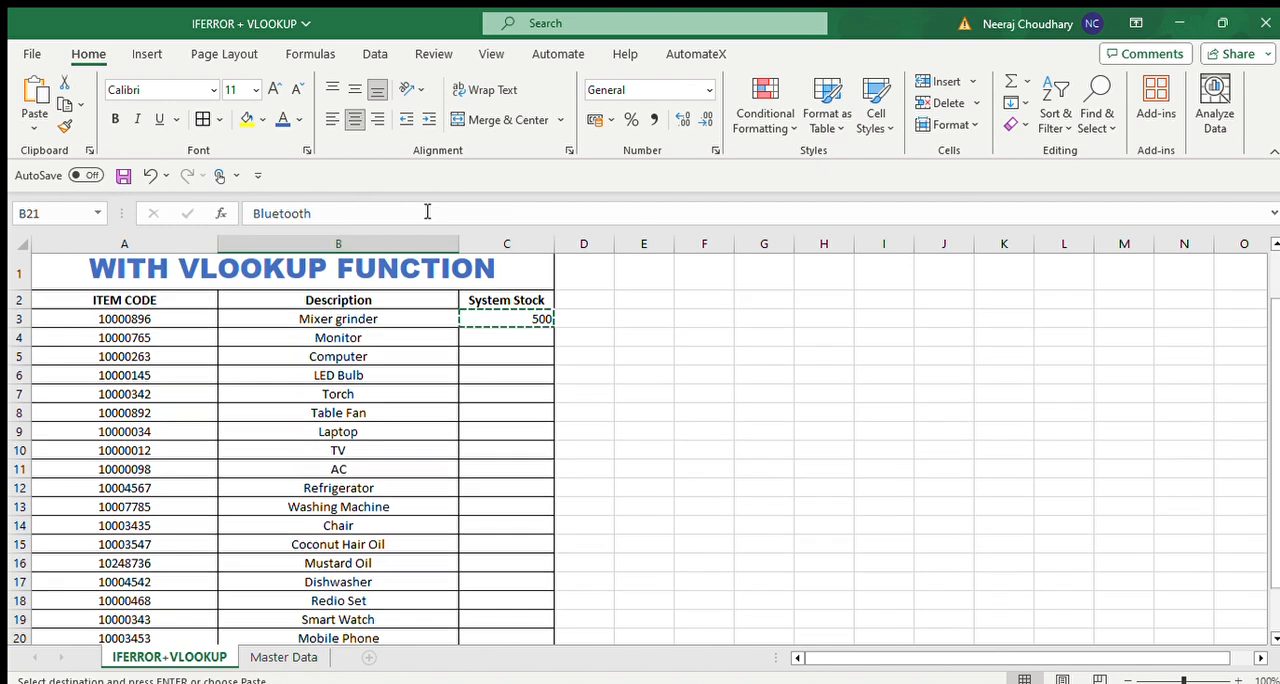
{"action": "key", "text": "Right"}
{"action": "key", "text": "ctrl+v"}
{"action": "key", "text": "ctrl+shift+Up"}
{"action": "key", "text": "ctrl+v"}
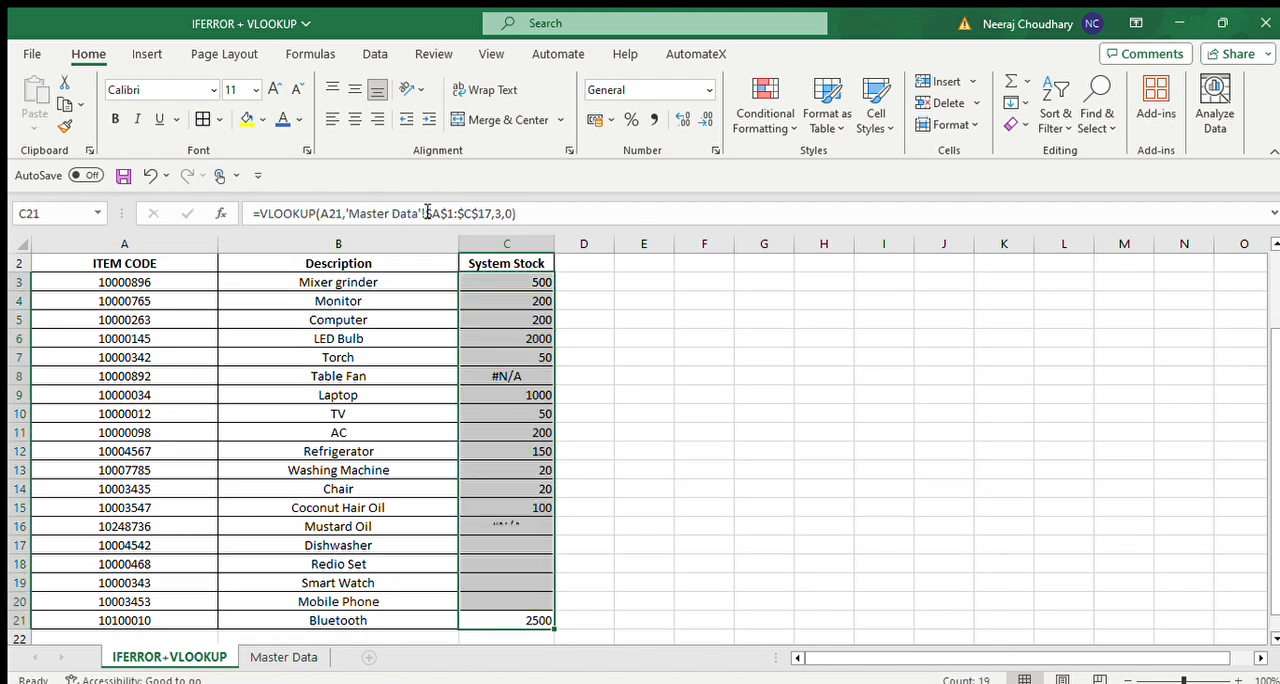
Check the Master Data sheet for the Table Fan's item code and inspect its System Stock formula in C8.
{"action": "key", "text": "Down"}
{"action": "key", "text": "Up"}
{"action": "key", "text": "Up"}
{"action": "key", "text": "Up"}
{"action": "key", "text": "Up"}
{"action": "key", "text": "Up"}
{"action": "key", "text": "Up"}
{"action": "key", "text": "Up"}
{"action": "key", "text": "Up"}
{"action": "key", "text": "Up"}
{"action": "key", "text": "Up"}
{"action": "key", "text": "Up"}
{"action": "key", "text": "Up"}
{"action": "key", "text": "Up"}
{"action": "key", "text": "Up"}
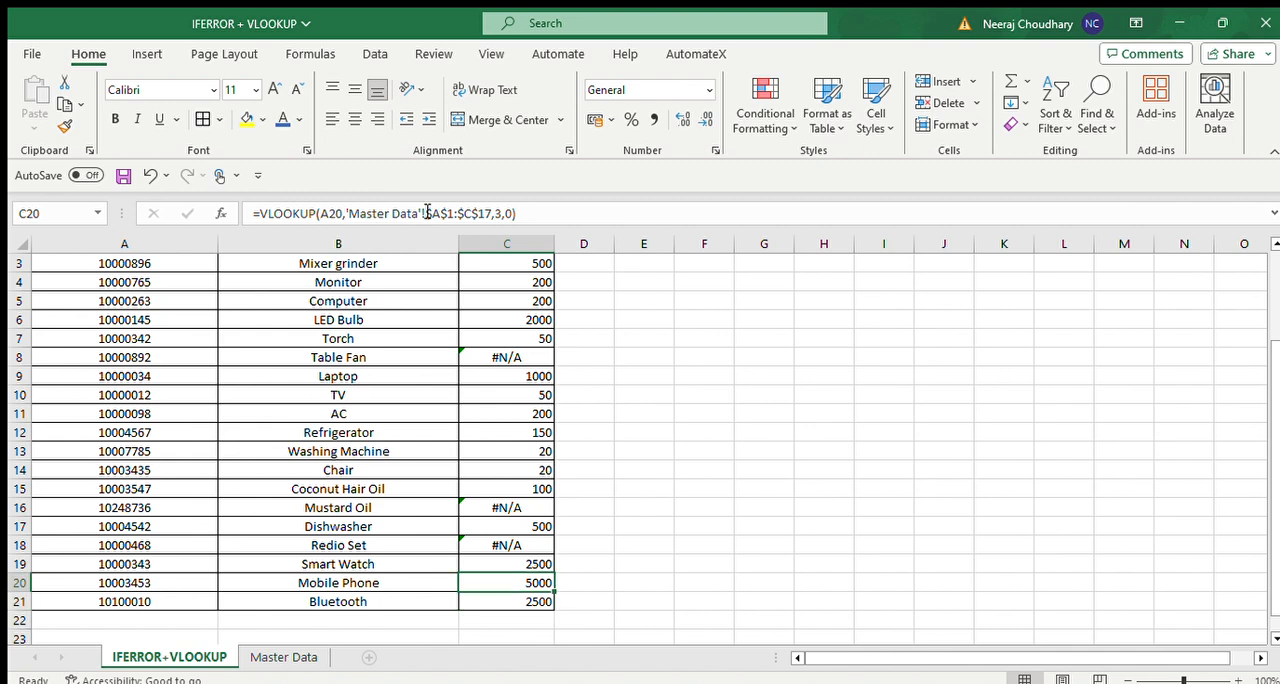
{"action": "key", "text": "Left"}
{"action": "key", "text": "Left"}
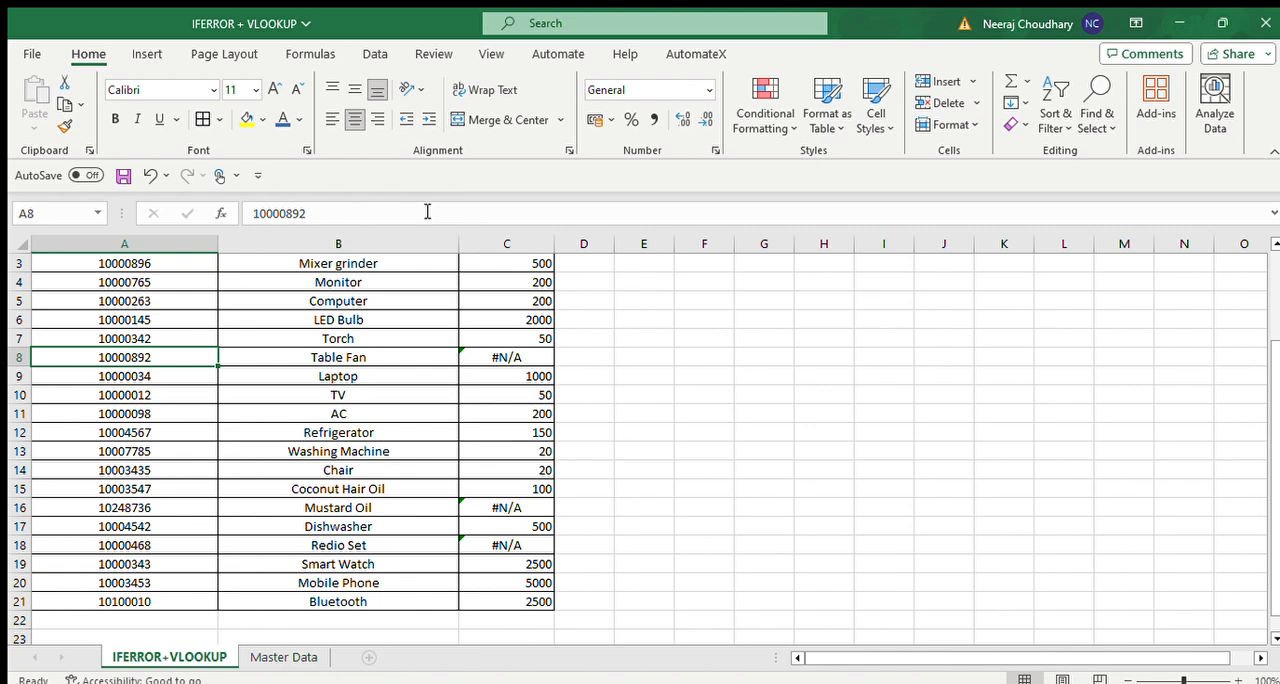
{"action": "key", "text": "ctrl+c"}
{"action": "left_click", "coordinate": [284, 657]}
{"action": "left_click", "coordinate": [175, 400]}
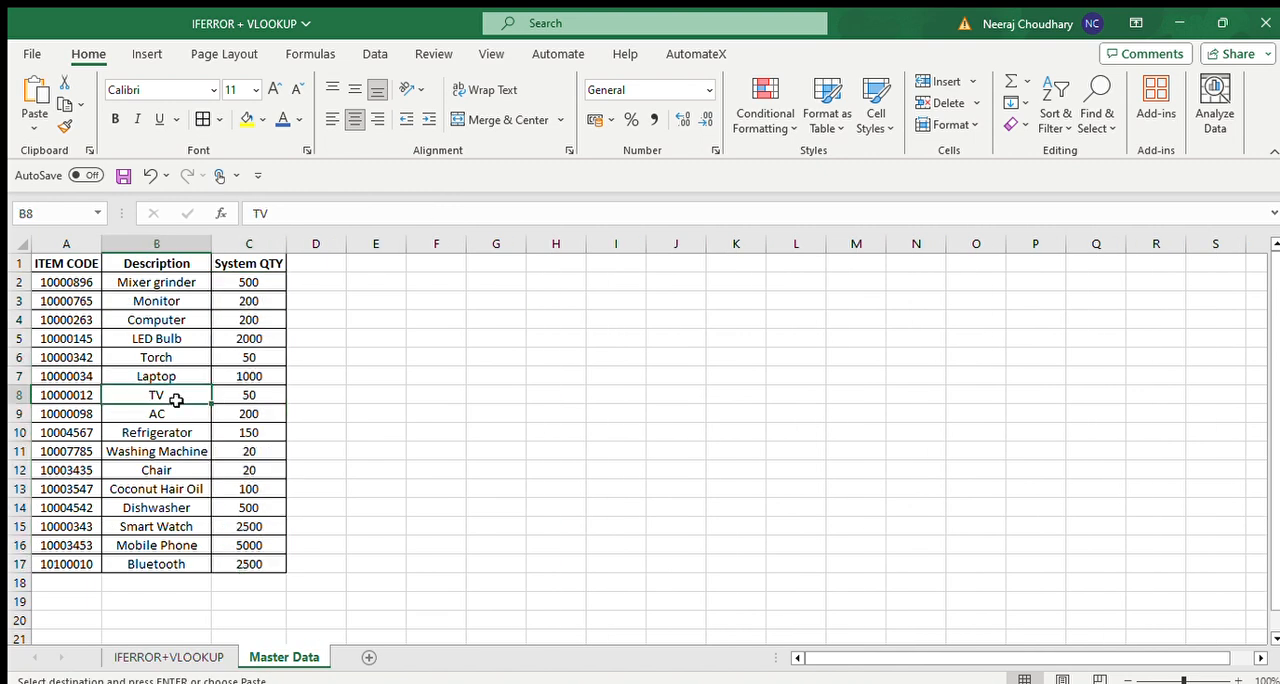
{"action": "key", "text": "ctrl+f"}
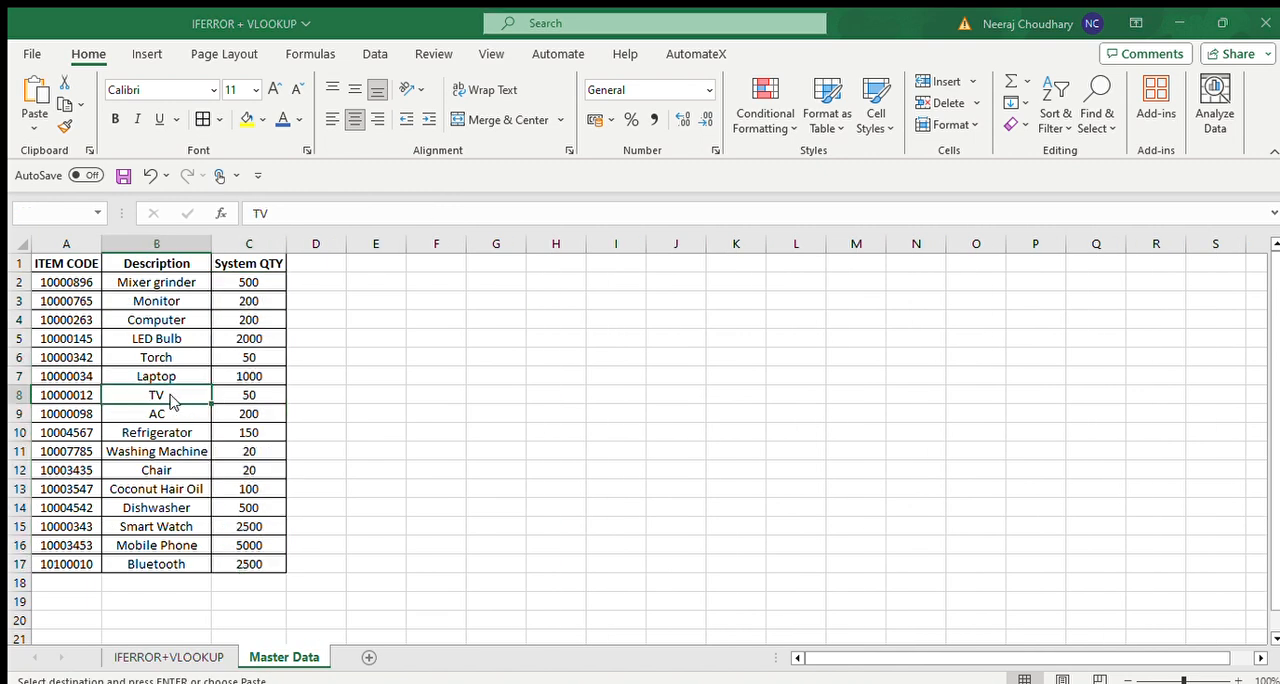
{"action": "left_click", "coordinate": [152, 657]}
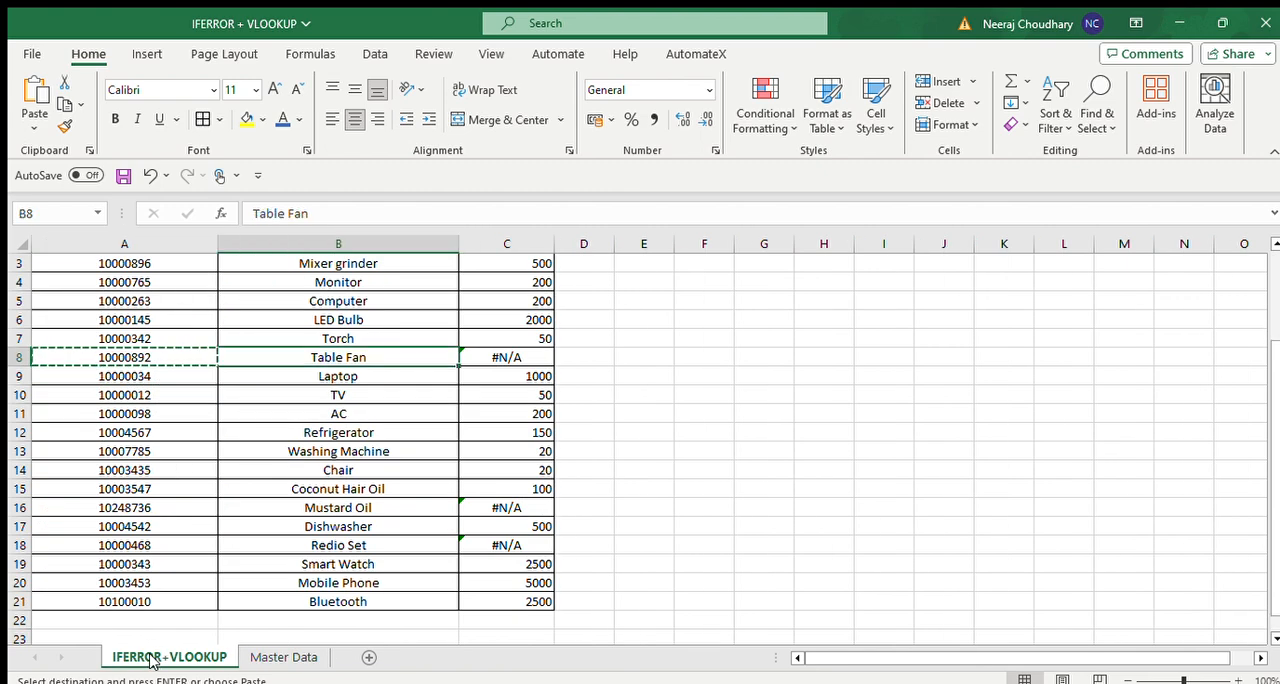
{"action": "key", "text": "Right"}
{"action": "key", "text": "Right"}
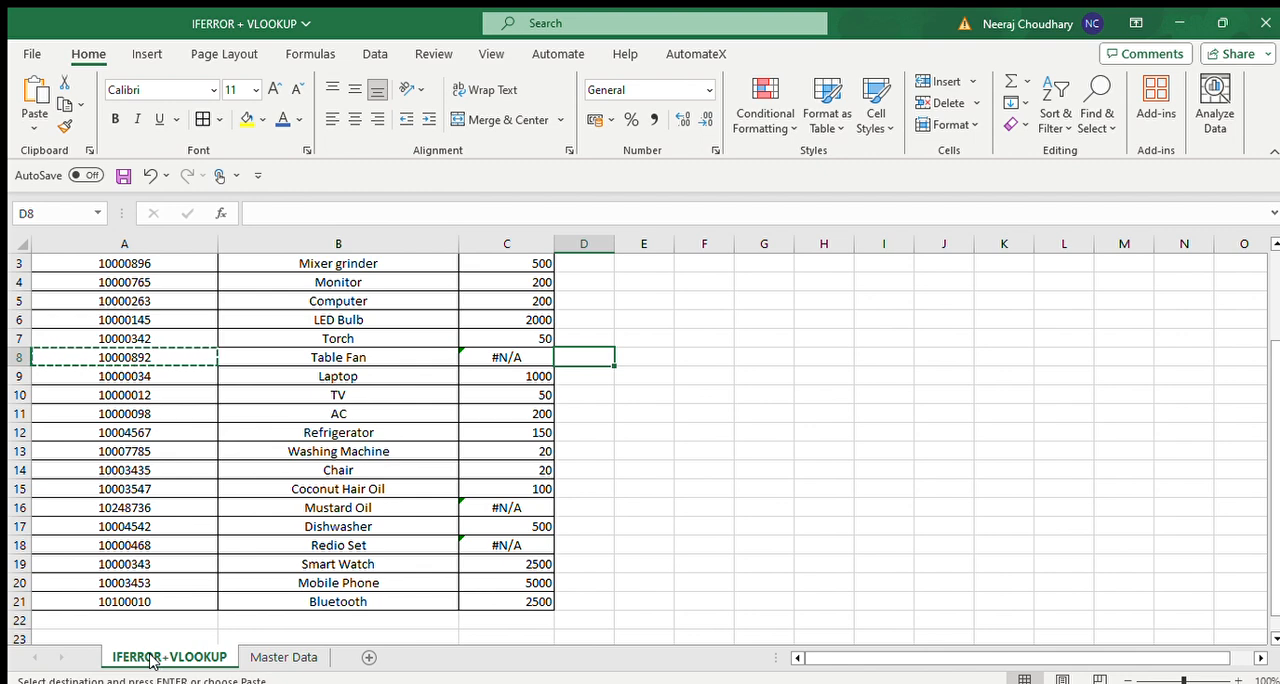
{"action": "key", "text": "Left"}
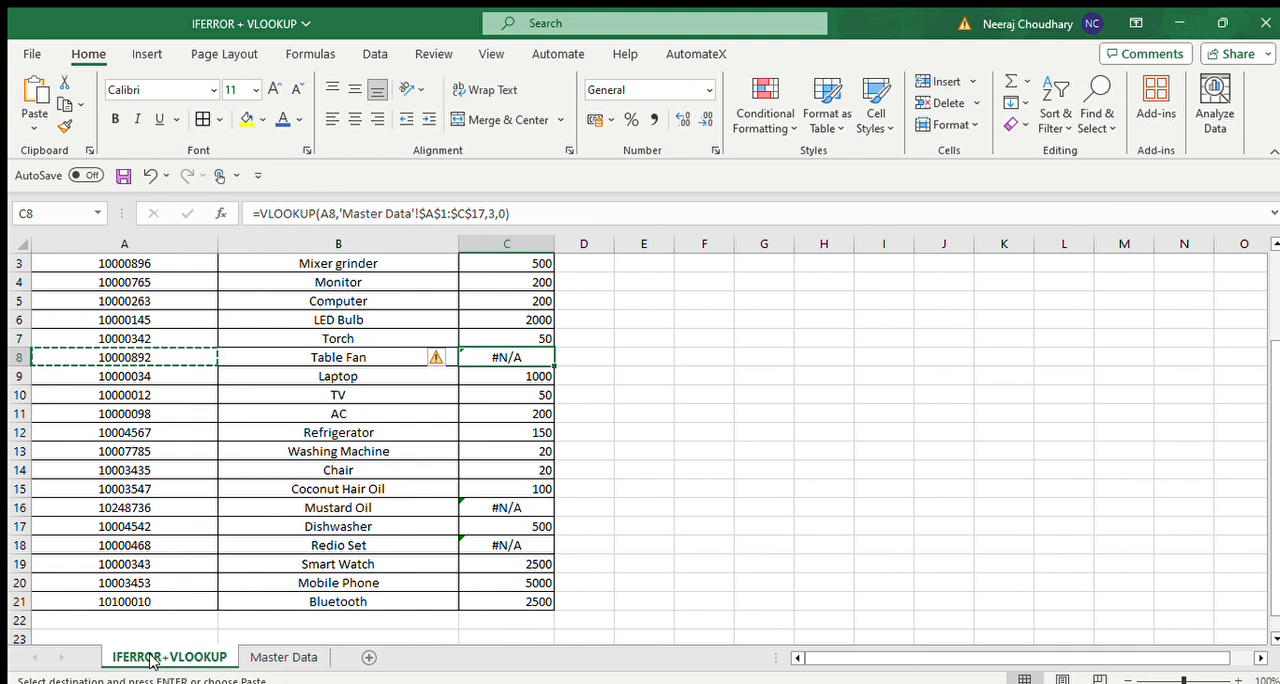
Replace the System Stock formulas in C3:C21 with their values.
{"action": "key", "text": "Up"}
{"action": "key", "text": "Up"}
{"action": "key", "text": "Up"}
{"action": "key", "text": "Up"}
{"action": "key", "text": "Up"}
{"action": "key", "text": "Up"}
{"action": "key", "text": "Down"}
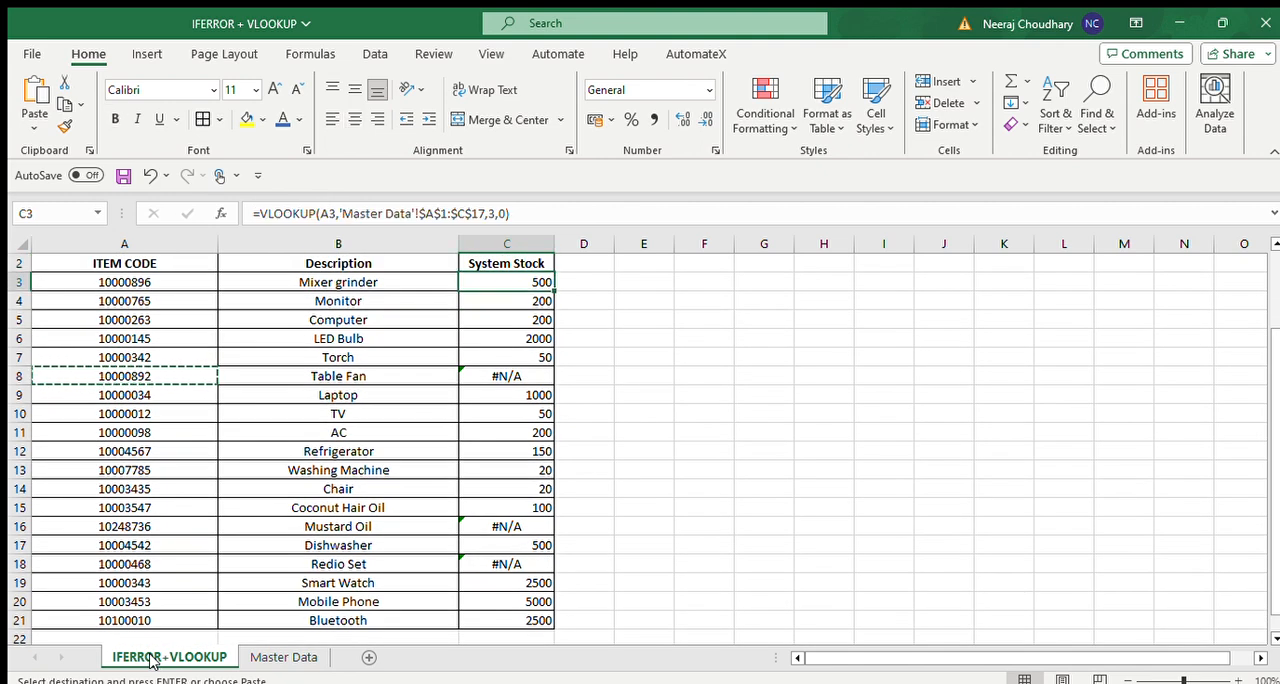
{"action": "key", "text": "ctrl+shift+Down"}
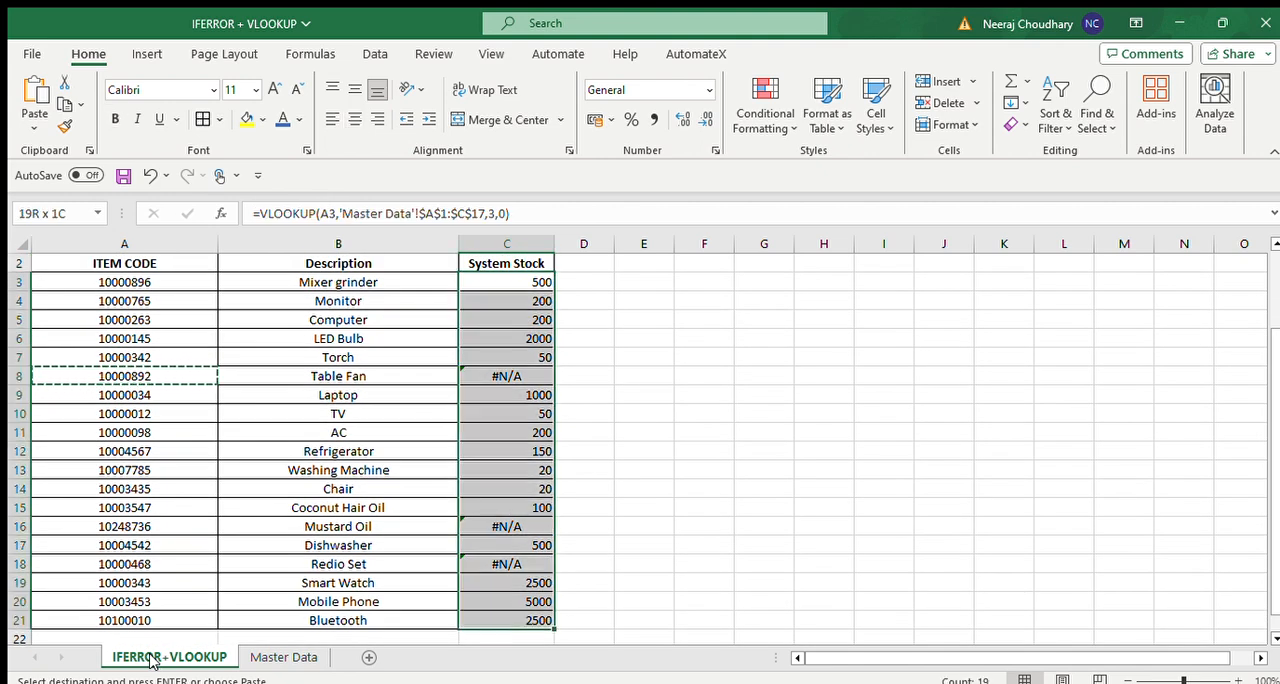
{"action": "key", "text": "ctrl+c"}
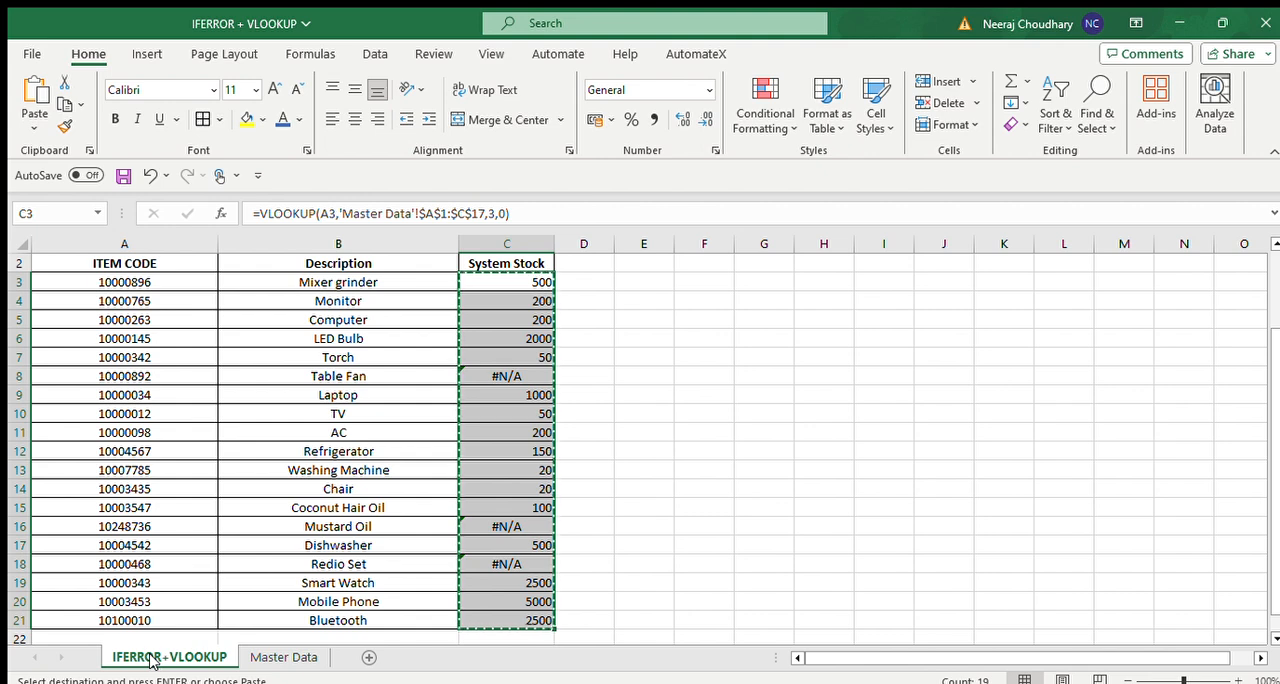
{"action": "key", "text": "alt"}
{"action": "key", "text": "h"}
{"action": "key", "text": "v"}
{"action": "key", "text": "v"}
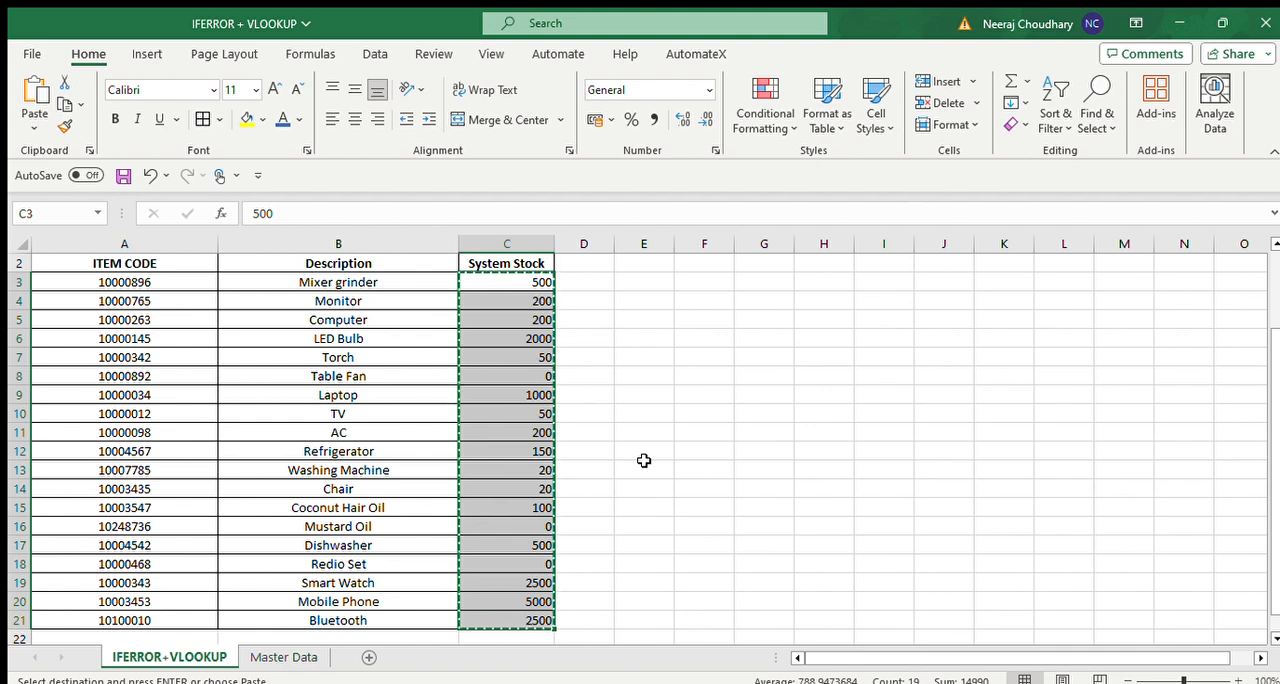
Clear the System Stock values in C3:C21 and return to C3.
{"action": "key", "text": "Delete"}
{"action": "key", "text": "Up"}
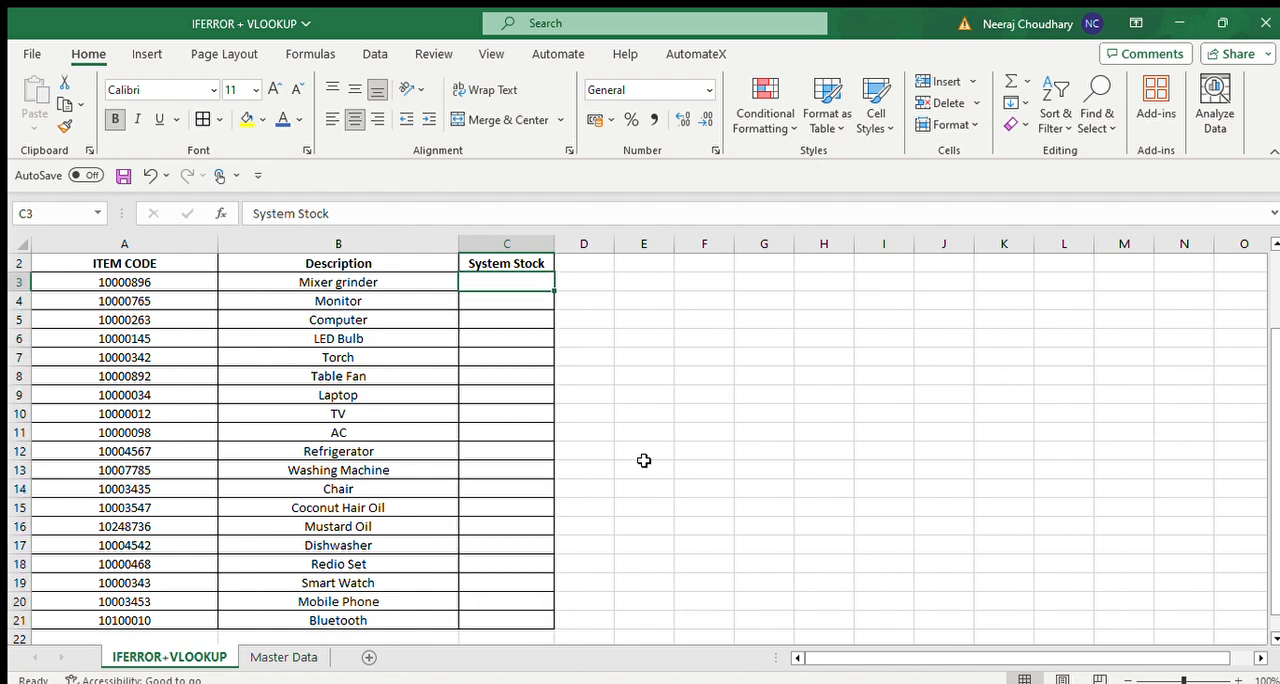
{"action": "key", "text": "Up"}
{"action": "key", "text": "Down"}
{"action": "key", "text": "Down"}
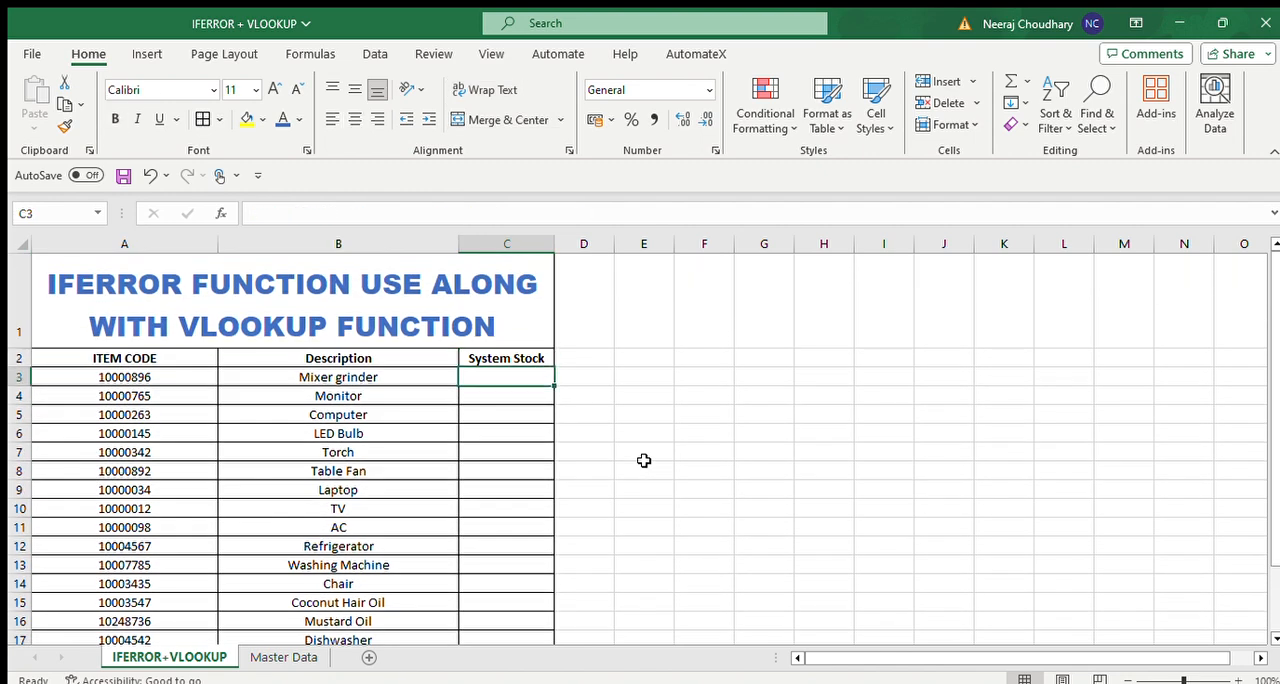
Start an IFERROR formula in C3 with a nested VLOOKUP that uses A3 as the lookup value.
{"action": "type", "text": "="}
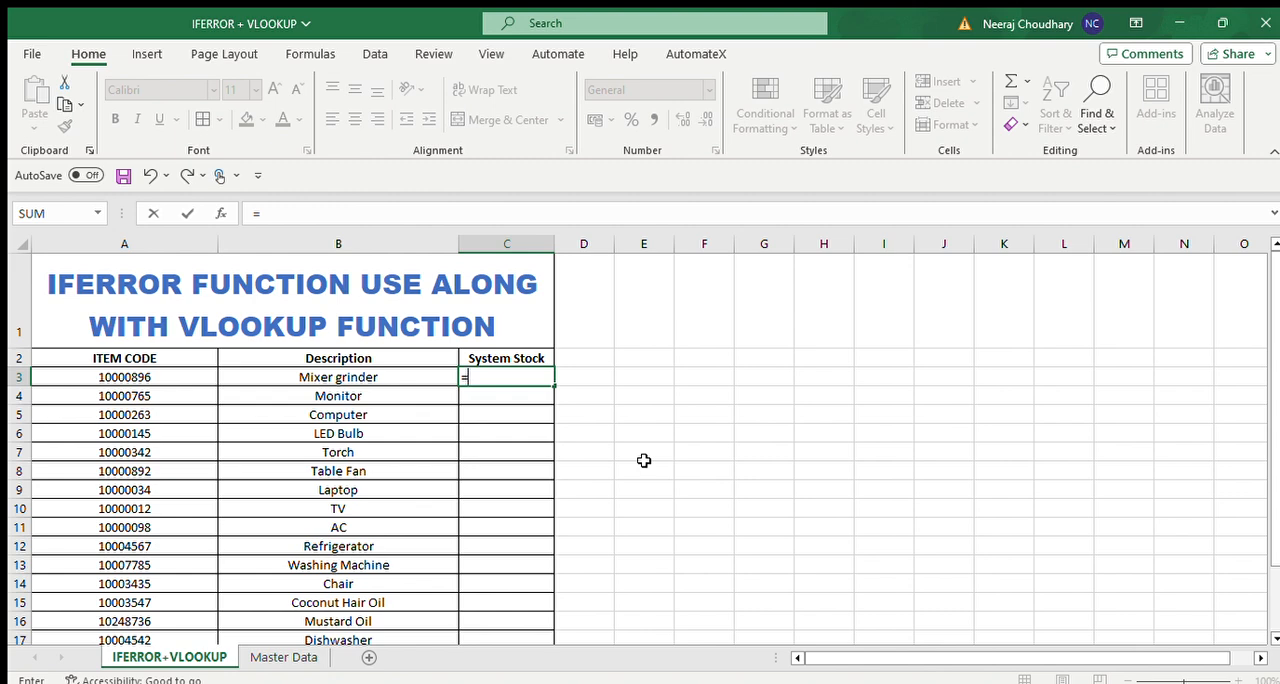
{"action": "type", "text": "FERROR("}
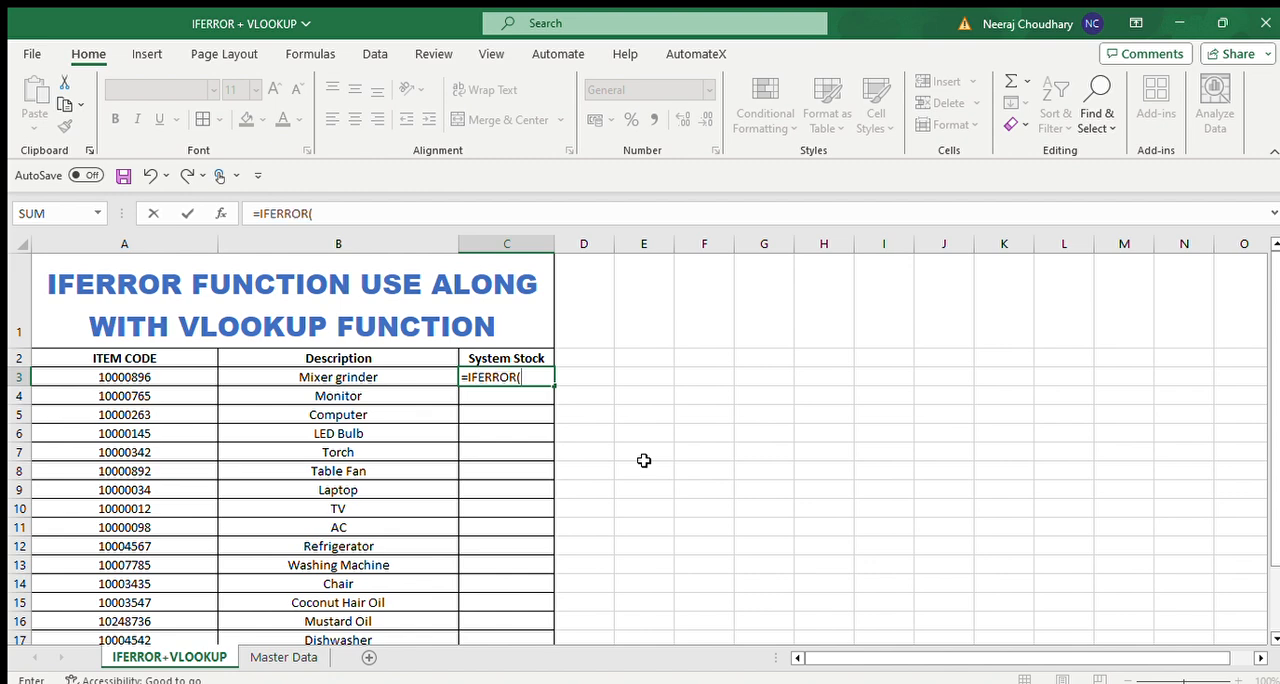
{"action": "type", "text": "VL"}
{"action": "key", "text": "Tab"}
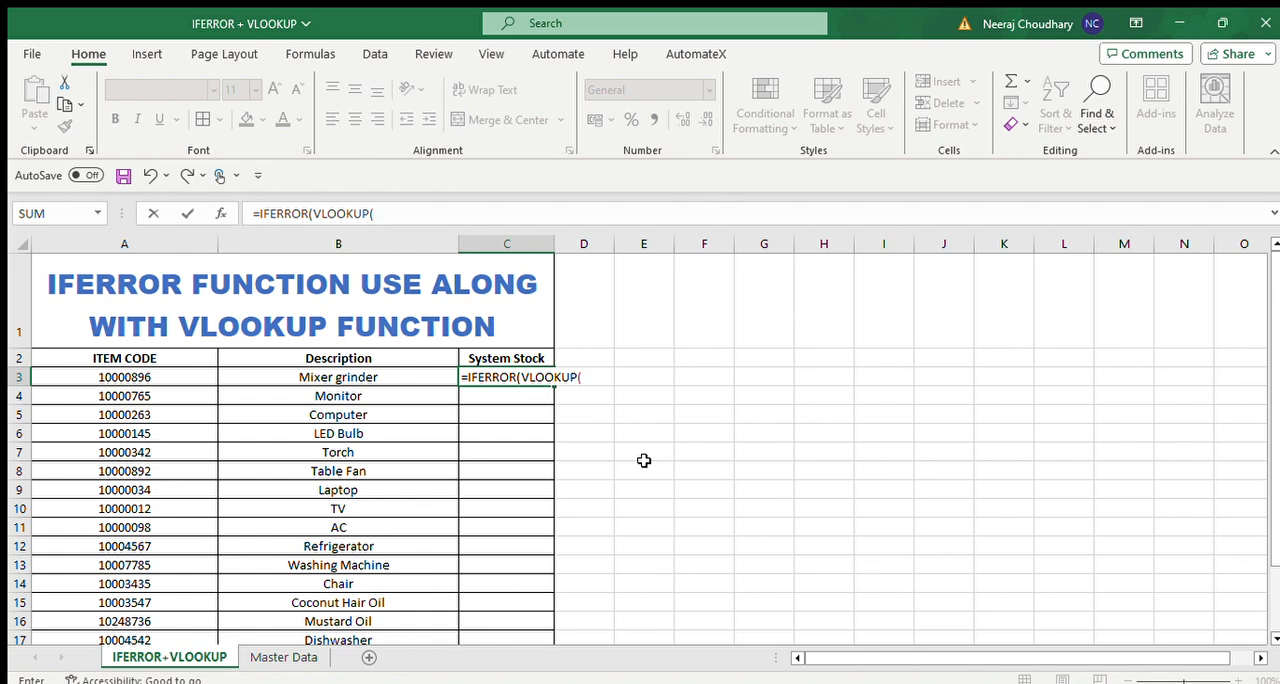
{"action": "key", "text": "Left"}
{"action": "key", "text": "Left"}
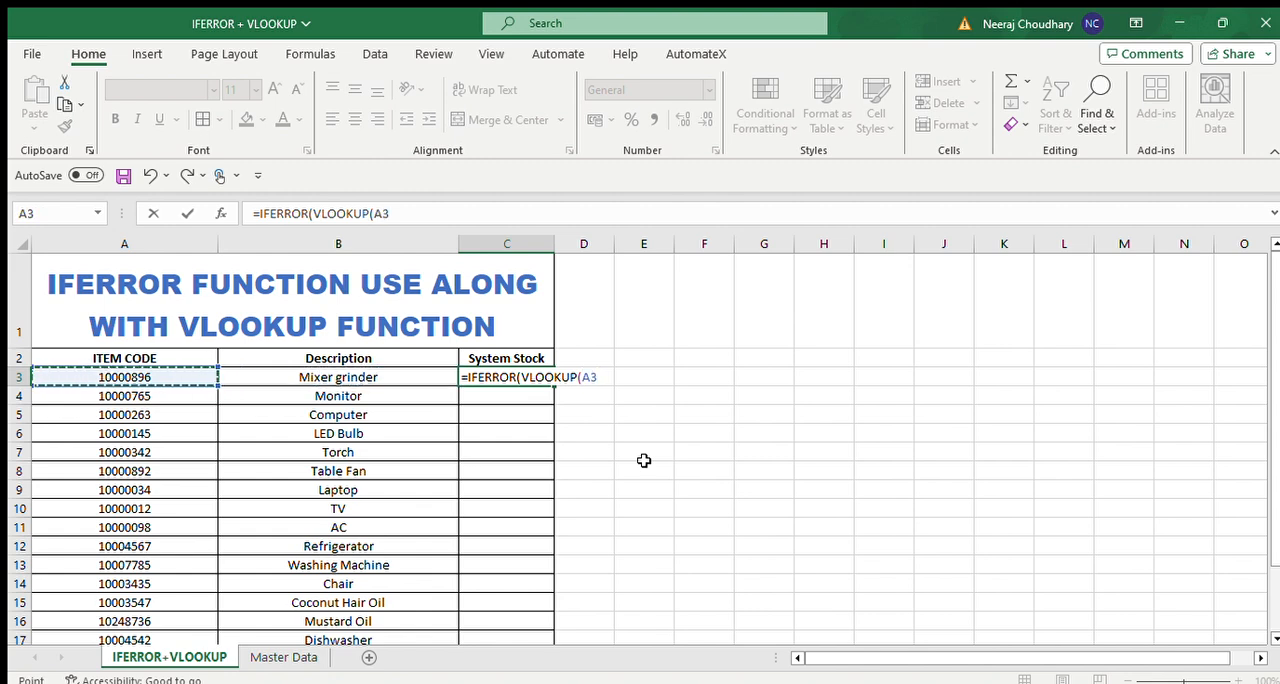
{"action": "type", "text": ","}
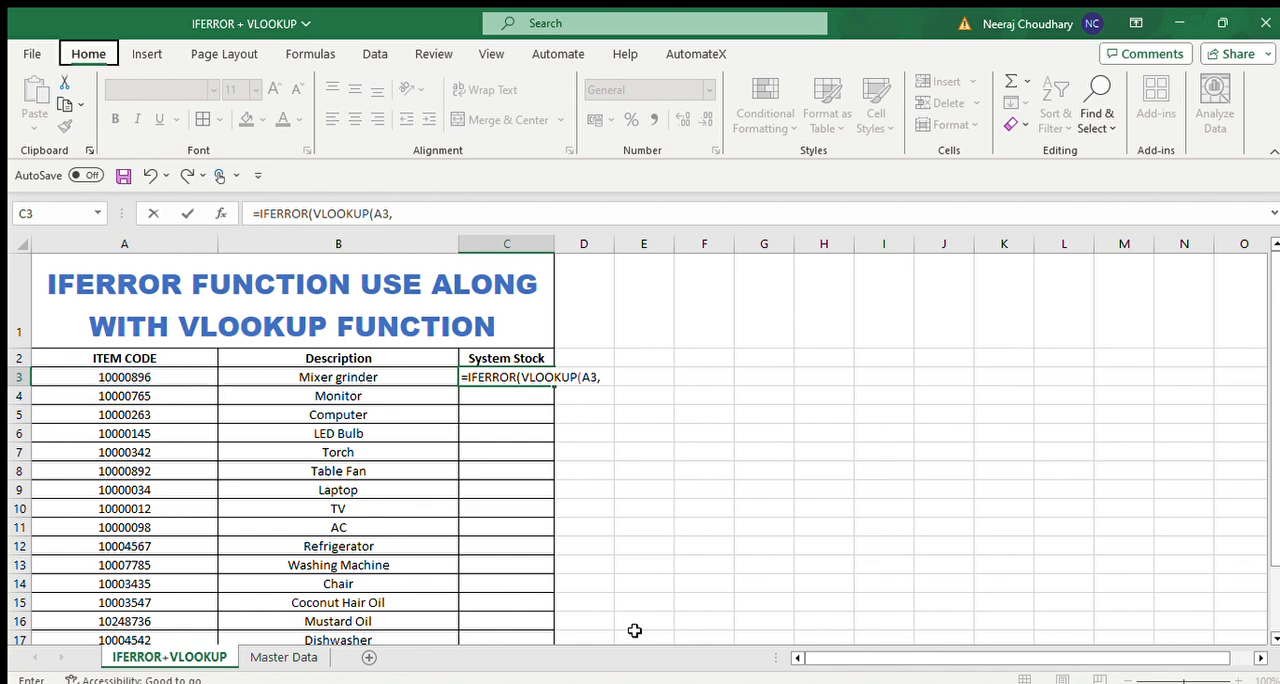
Give the nested VLOOKUP the Master Data range A1:C17, column 3 and an empty match argument, and set the IFERROR fallback to 0.
{"action": "left_click", "coordinate": [287, 657]}
{"action": "key", "text": "Left"}
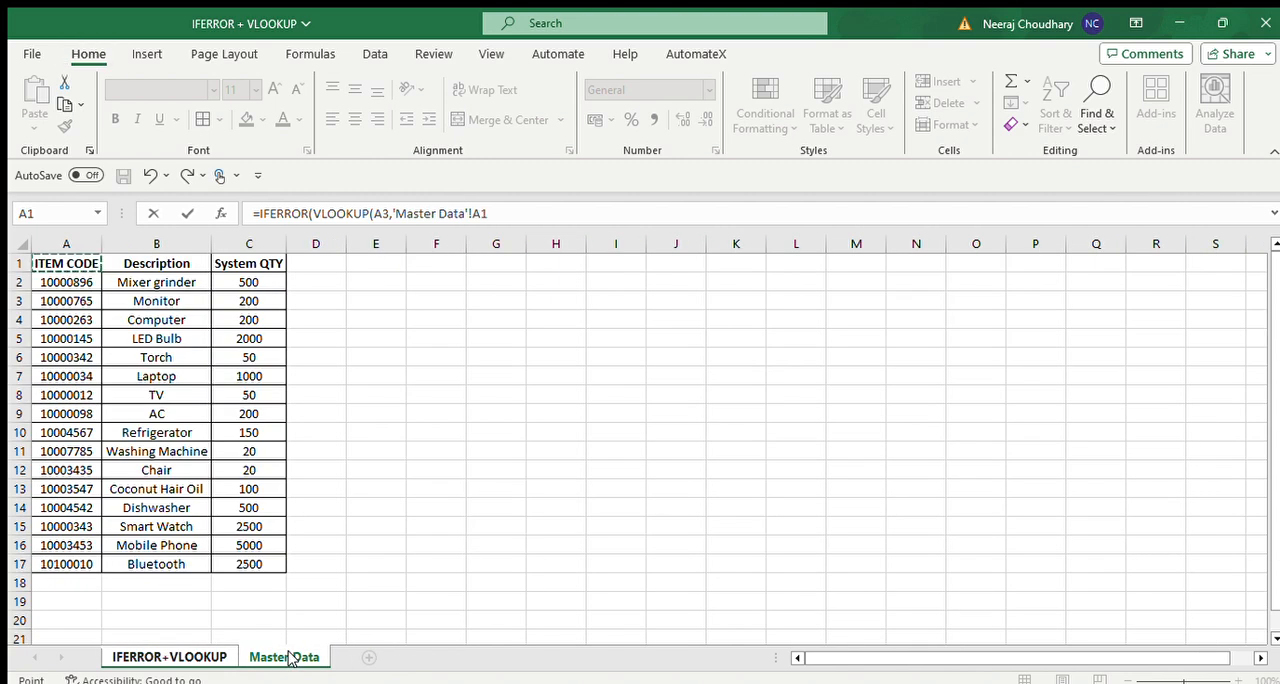
{"action": "key", "text": "ctrl+shift+Right"}
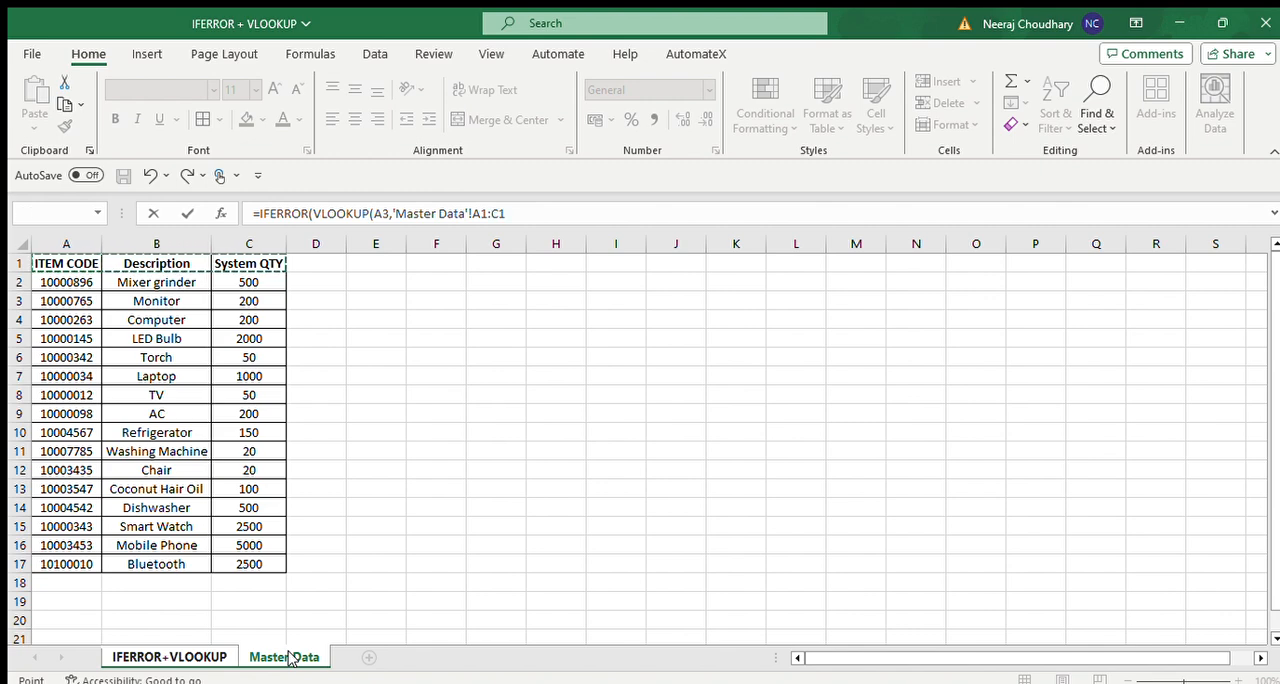
{"action": "key", "text": "ctrl+shift+Down"}
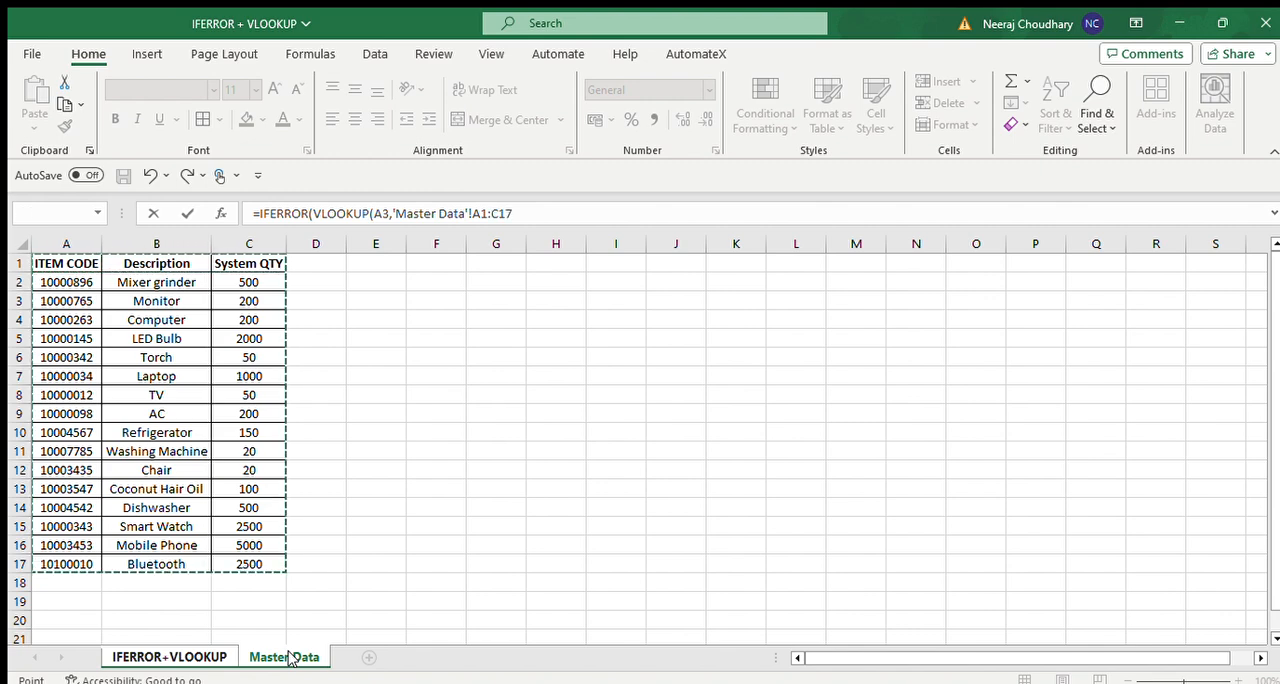
{"action": "type", "text": ",3"}
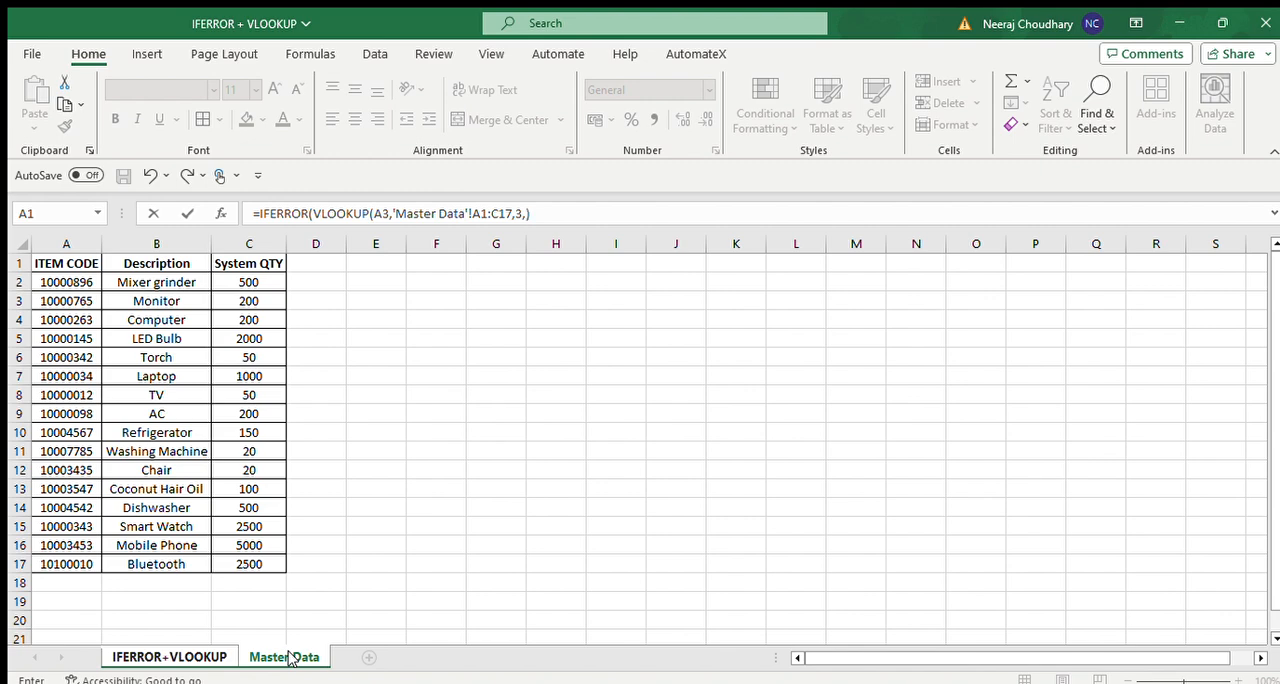
{"action": "type", "text": ",),0)"}
Make the nested VLOOKUP's table range absolute as $A$1:$C$17 and confirm the IFERROR formula.
{"action": "left_click", "coordinate": [481, 213]}
{"action": "key", "text": "F4"}
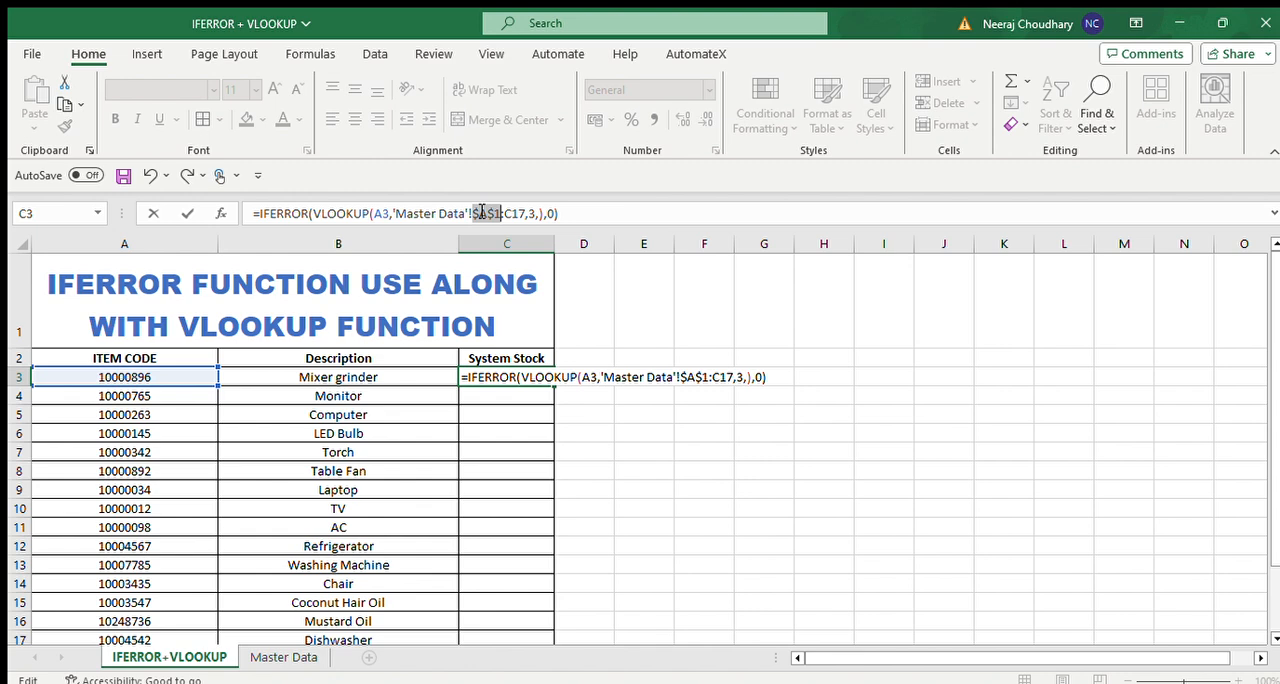
{"action": "left_click", "coordinate": [511, 214]}
{"action": "key", "text": "F4"}
{"action": "key", "text": "Return"}
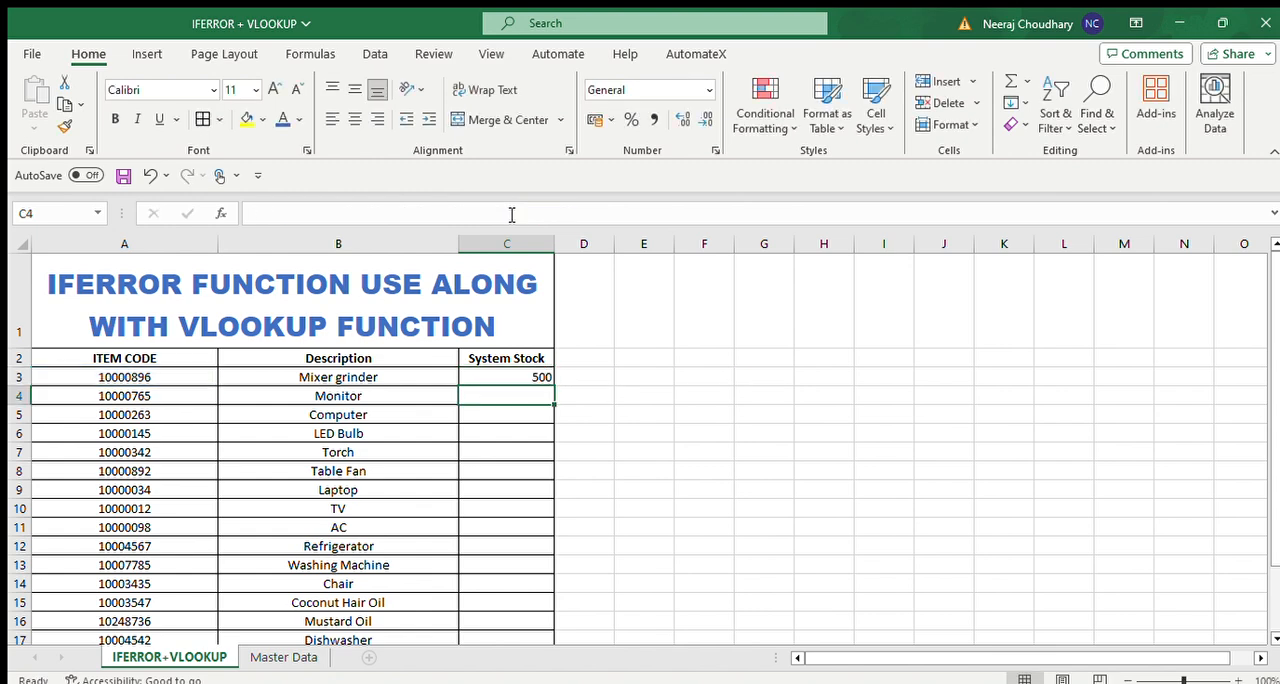
Copy the IFERROR formula from C3 through the System Stock column down to C21.
{"action": "key", "text": "Up"}
{"action": "key", "text": "ctrl+c"}
{"action": "key", "text": "Left"}
{"action": "key", "text": "ctrl+Down"}
{"action": "key", "text": "Right"}
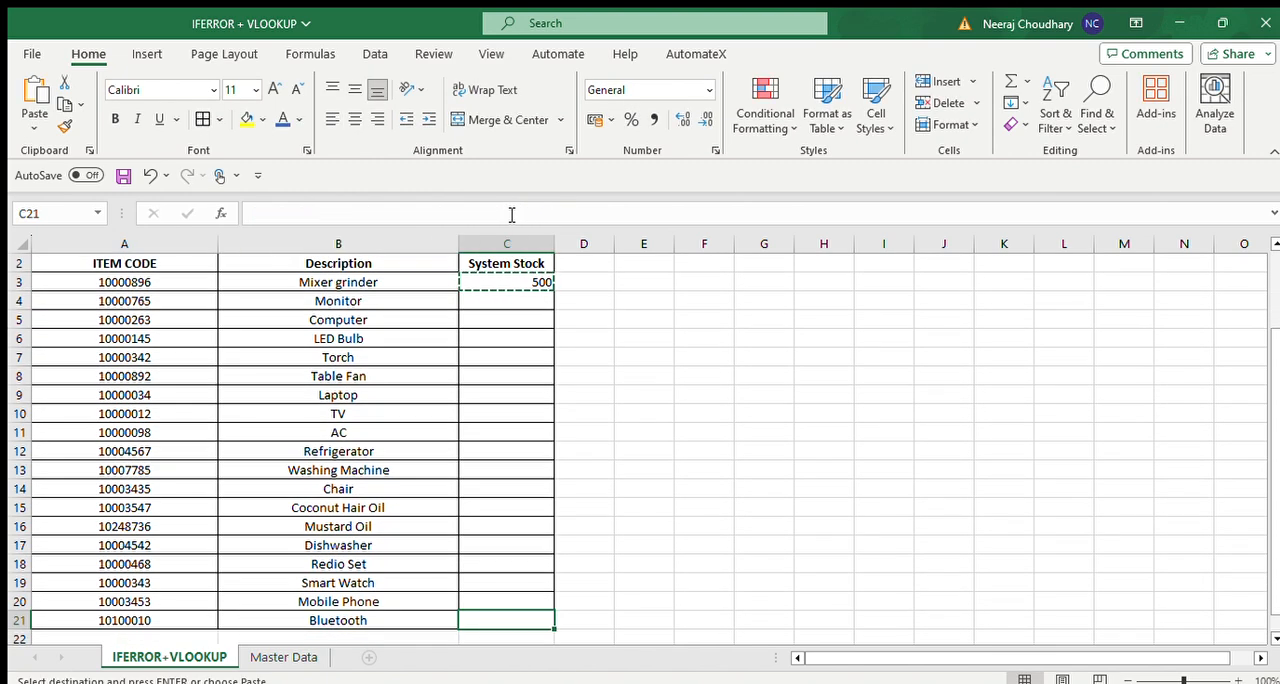
{"action": "key", "text": "ctrl+v"}
{"action": "key", "text": "ctrl+shift+Up"}
{"action": "key", "text": "ctrl+d"}
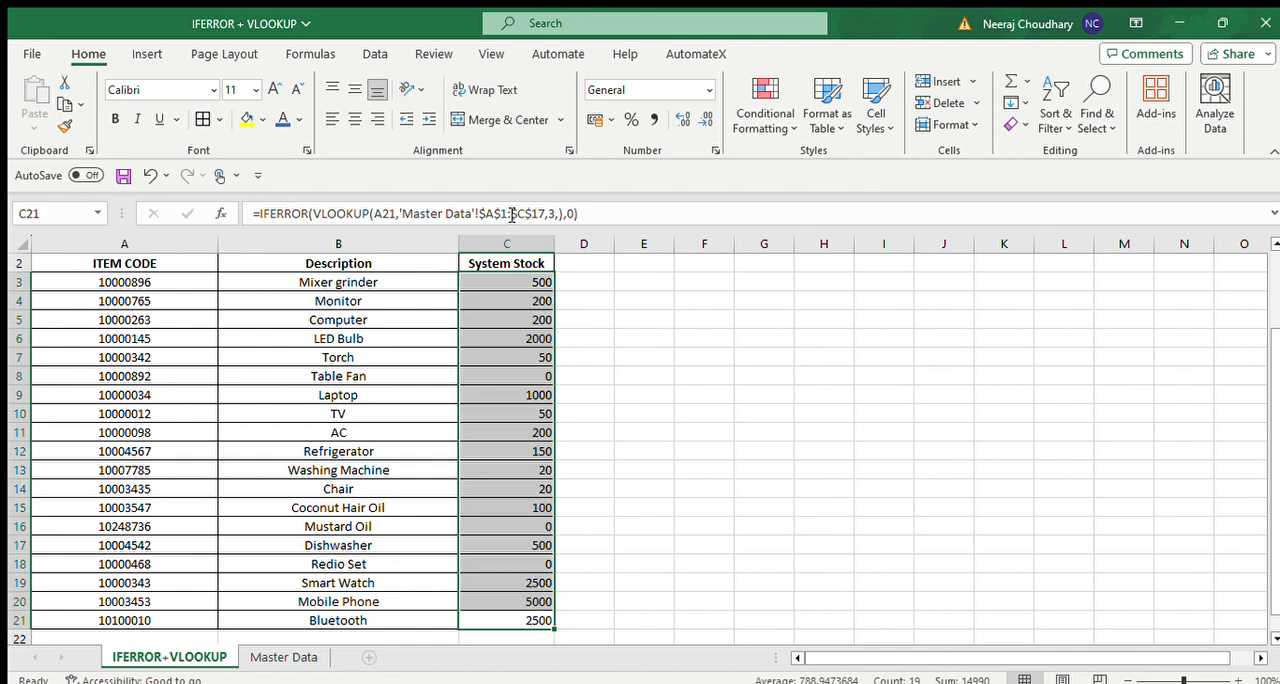
Examine the System Stock results and formulas row by row, focusing on Table Fan and Redio Set and their neighbouring items.
{"action": "key", "text": "Up"}
{"action": "key", "text": "Up"}
{"action": "key", "text": "Up"}
{"action": "key", "text": "Up"}
{"action": "key", "text": "Up"}
{"action": "key", "text": "Up"}
{"action": "key", "text": "Up"}
{"action": "key", "text": "Up"}
{"action": "key", "text": "Up"}
{"action": "key", "text": "Up"}
{"action": "key", "text": "Up"}
{"action": "key", "text": "Up"}
{"action": "key", "text": "Up"}
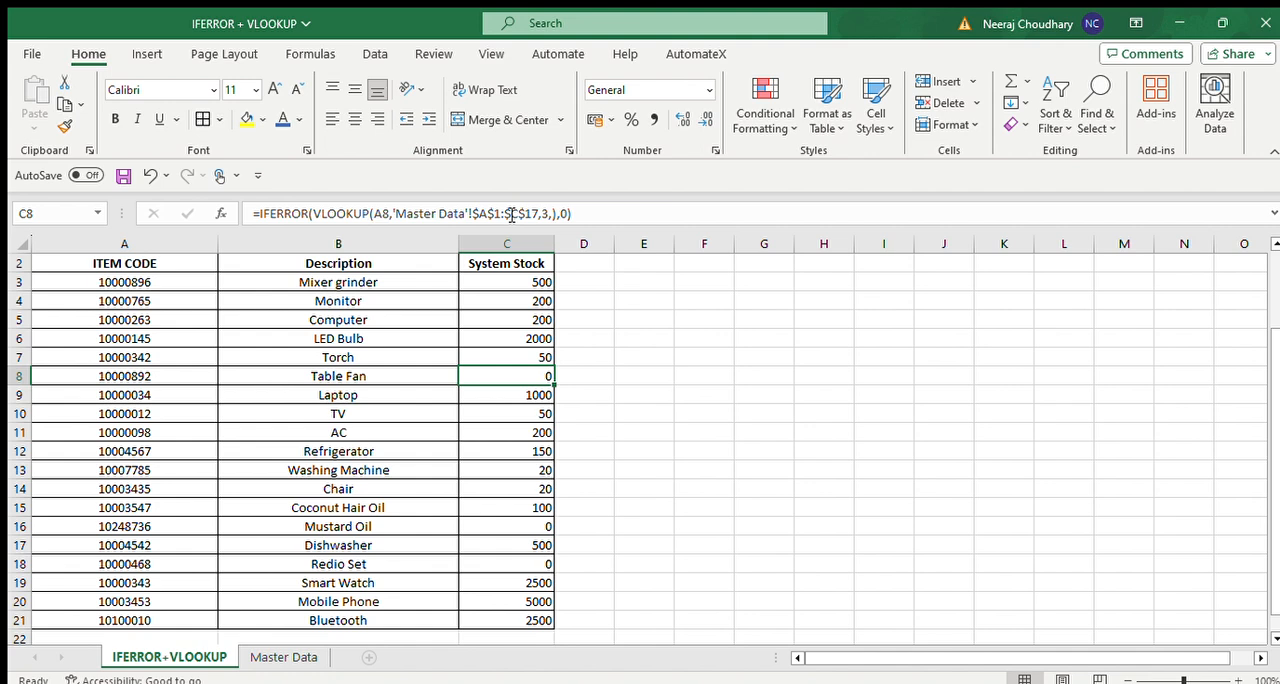
{"action": "key", "text": "Down"}
{"action": "key", "text": "Up"}
{"action": "key", "text": "Down"}
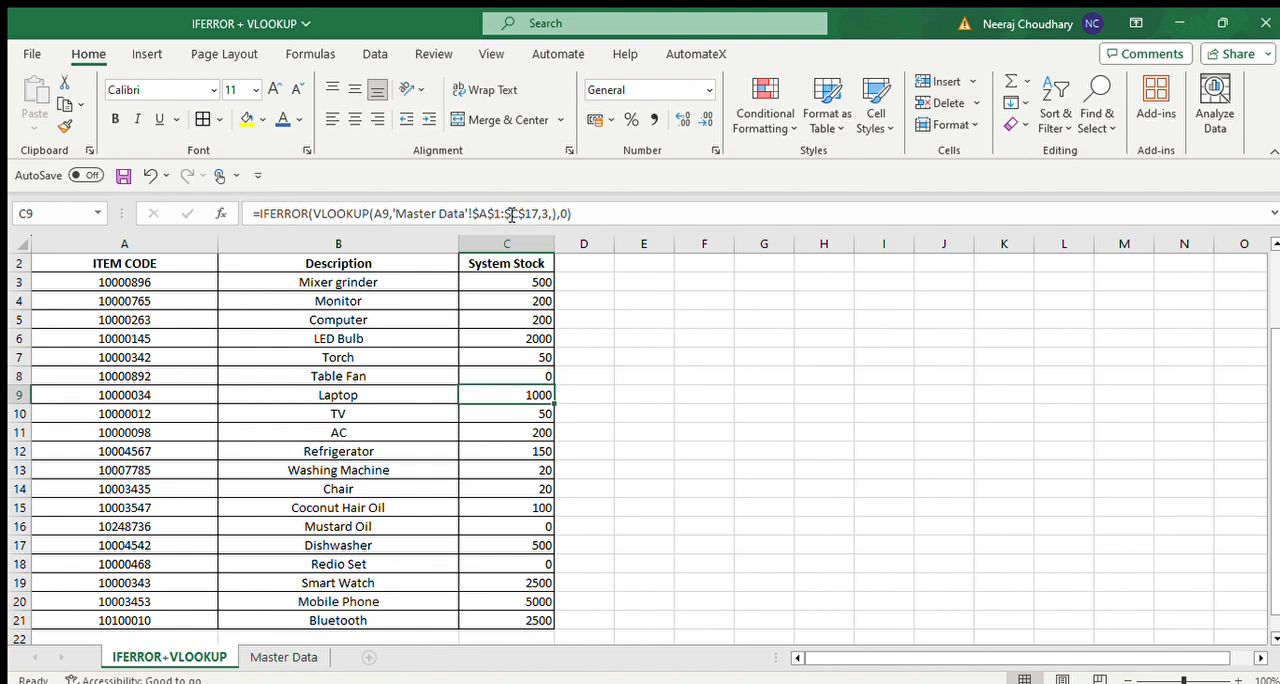
{"action": "key", "text": "Up"}
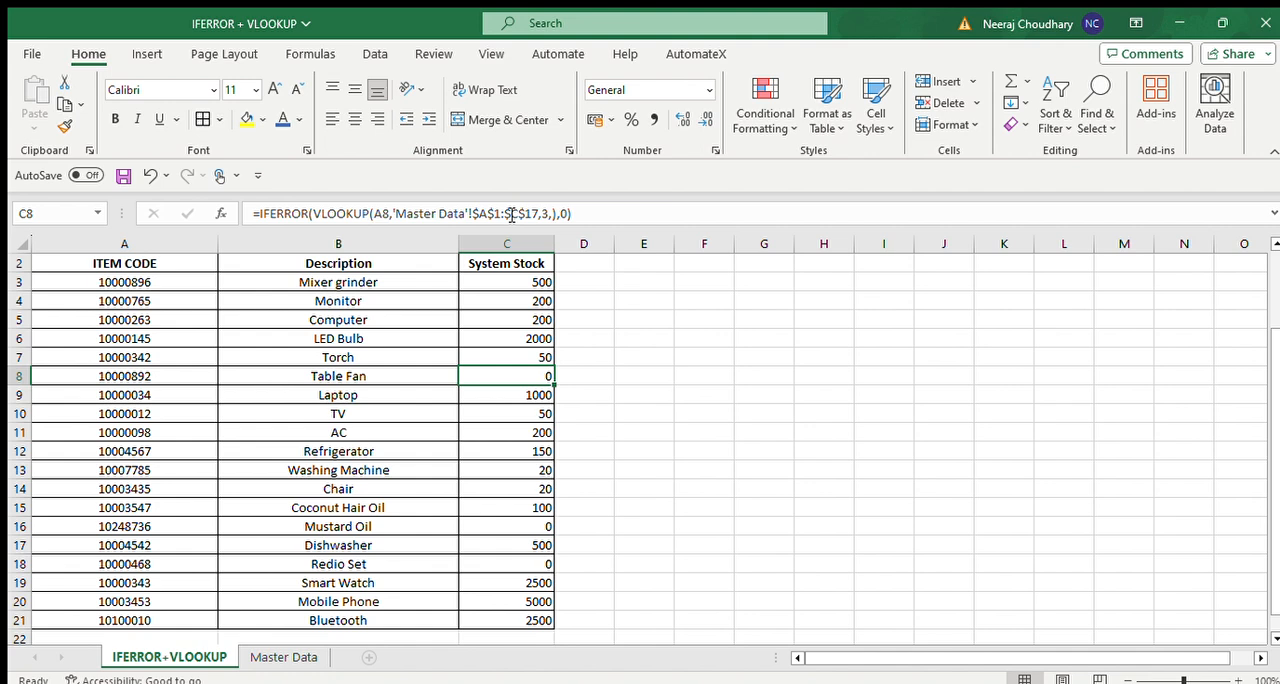
{"action": "key", "text": "Down"}
{"action": "key", "text": "Down"}
{"action": "key", "text": "Down"}
{"action": "key", "text": "Down"}
{"action": "key", "text": "Down"}
{"action": "key", "text": "Down"}
{"action": "key", "text": "Down"}
{"action": "key", "text": "Down"}
{"action": "key", "text": "Down"}
{"action": "key", "text": "Down"}
{"action": "key", "text": "Down"}
{"action": "key", "text": "Up"}
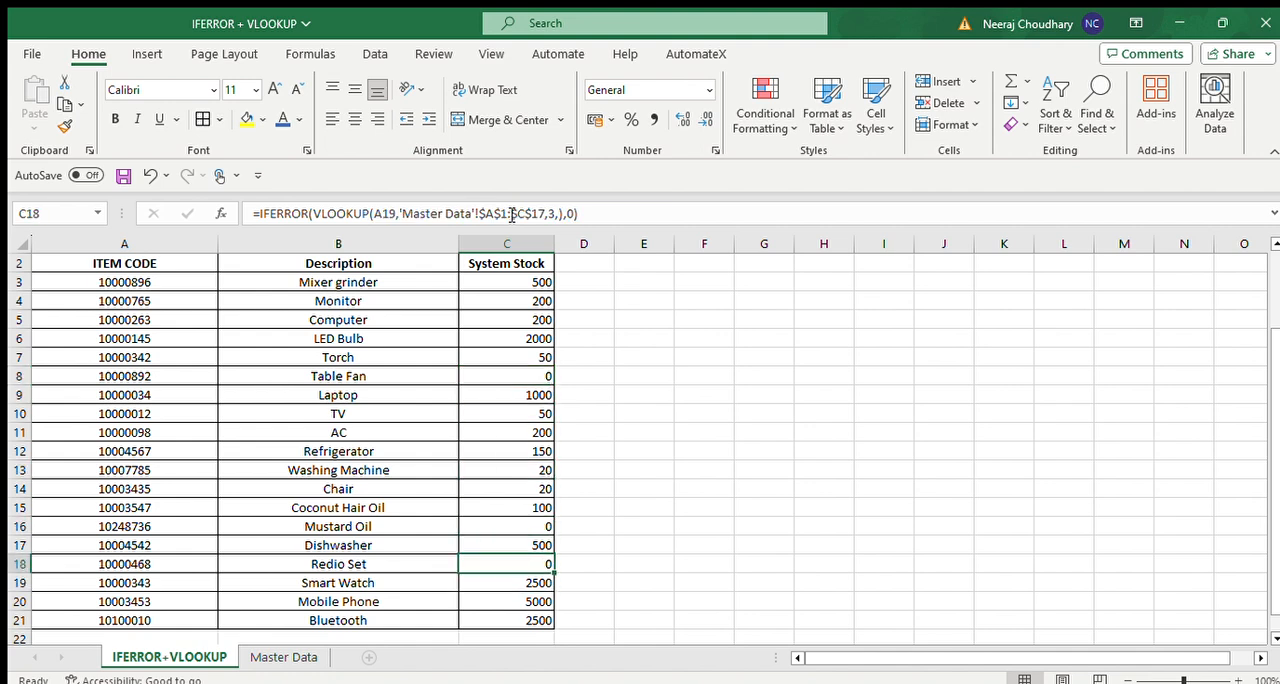
{"action": "key", "text": "Up"}
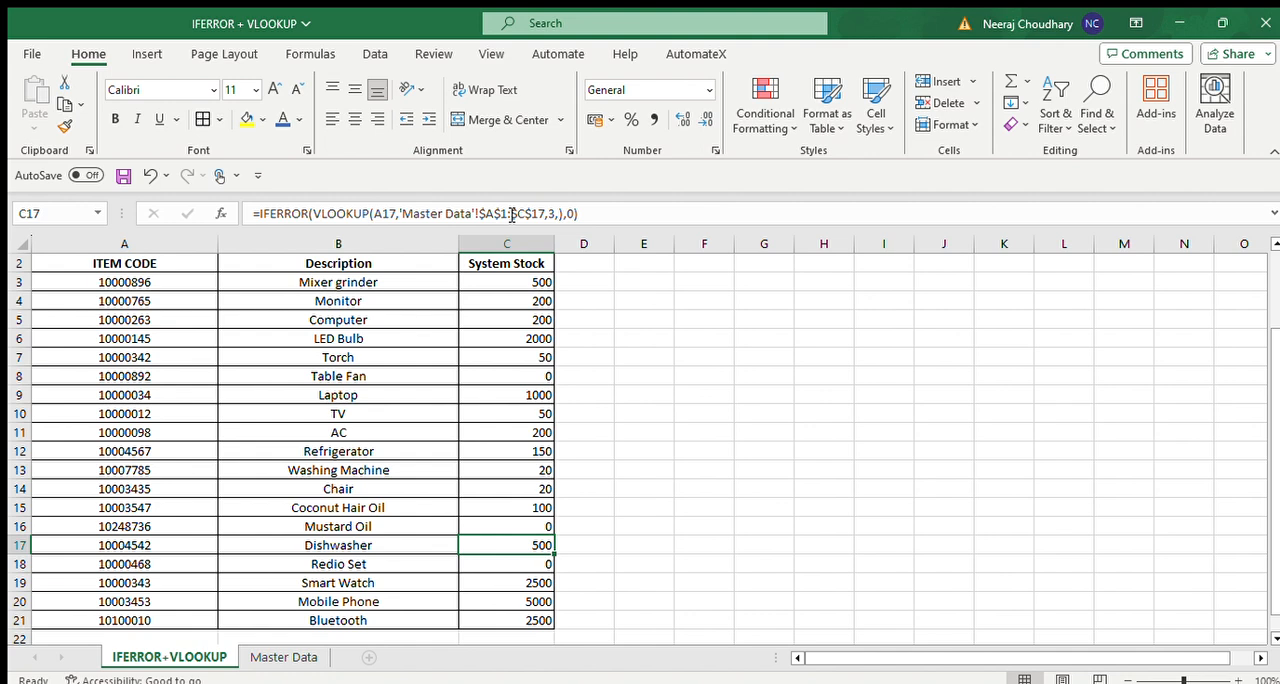
Review the whole filled System Stock range C3:C21 and return to the title cell A1.
{"action": "key", "text": "ctrl+Up"}
{"action": "key", "text": "Down"}
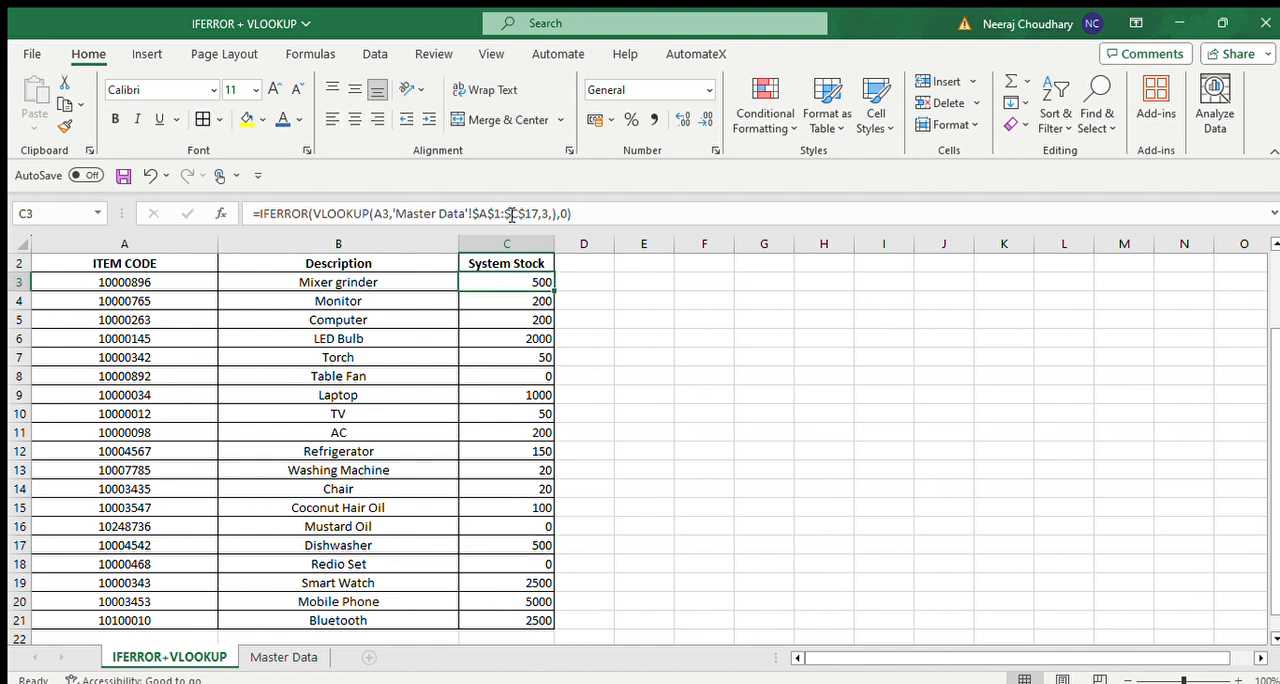
{"action": "key", "text": "ctrl+shift+Down"}
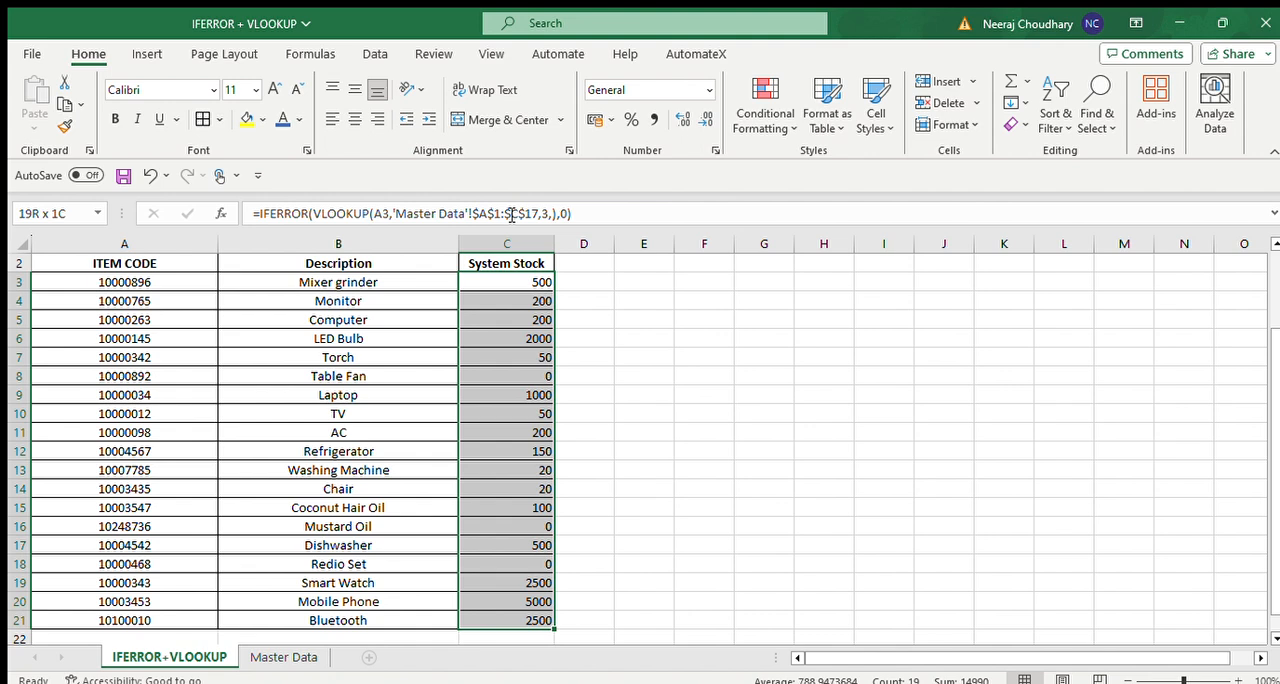
{"action": "key", "text": "Up"}
{"action": "key", "text": "Down"}
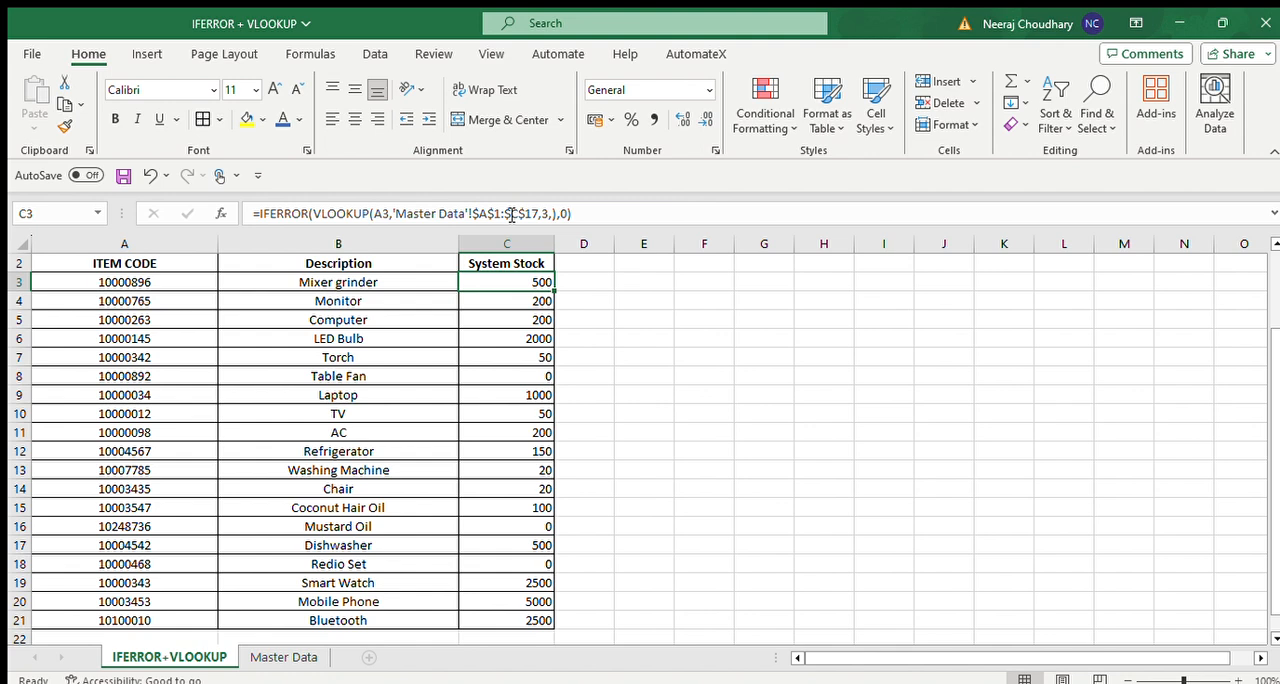
{"action": "key", "text": "Up"}
{"action": "key", "text": "Down"}
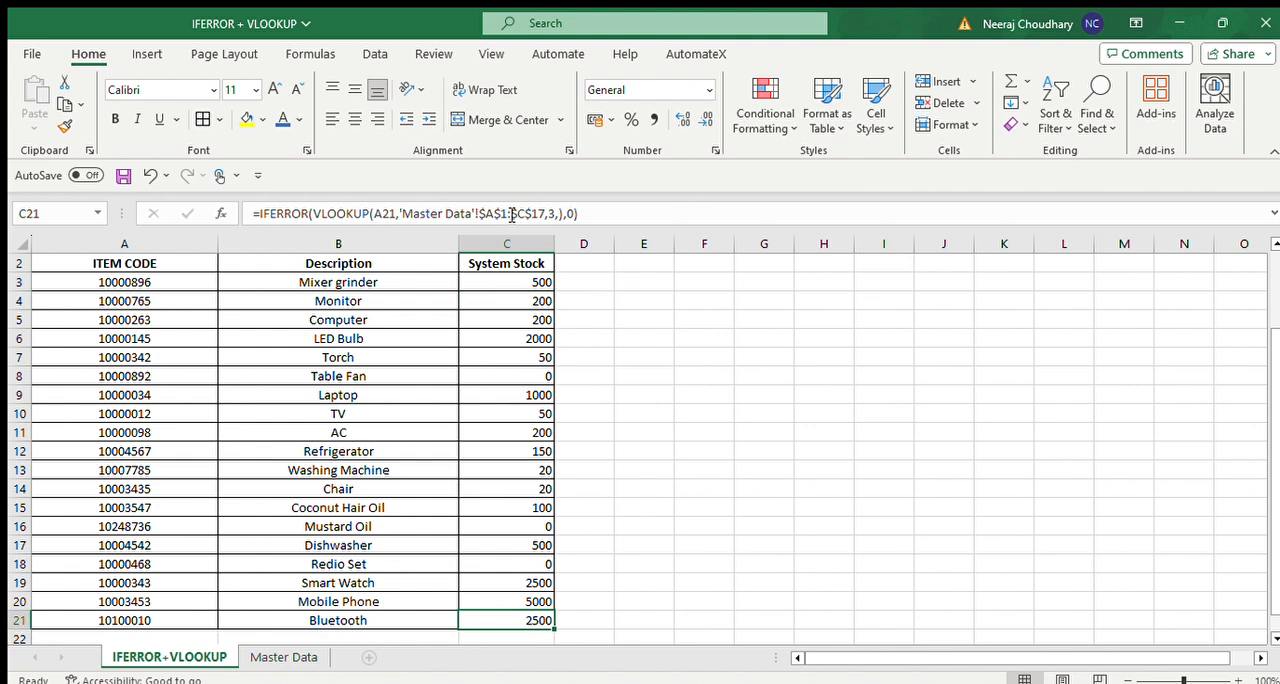
{"action": "key", "text": "Up"}
{"action": "key", "text": "Up"}
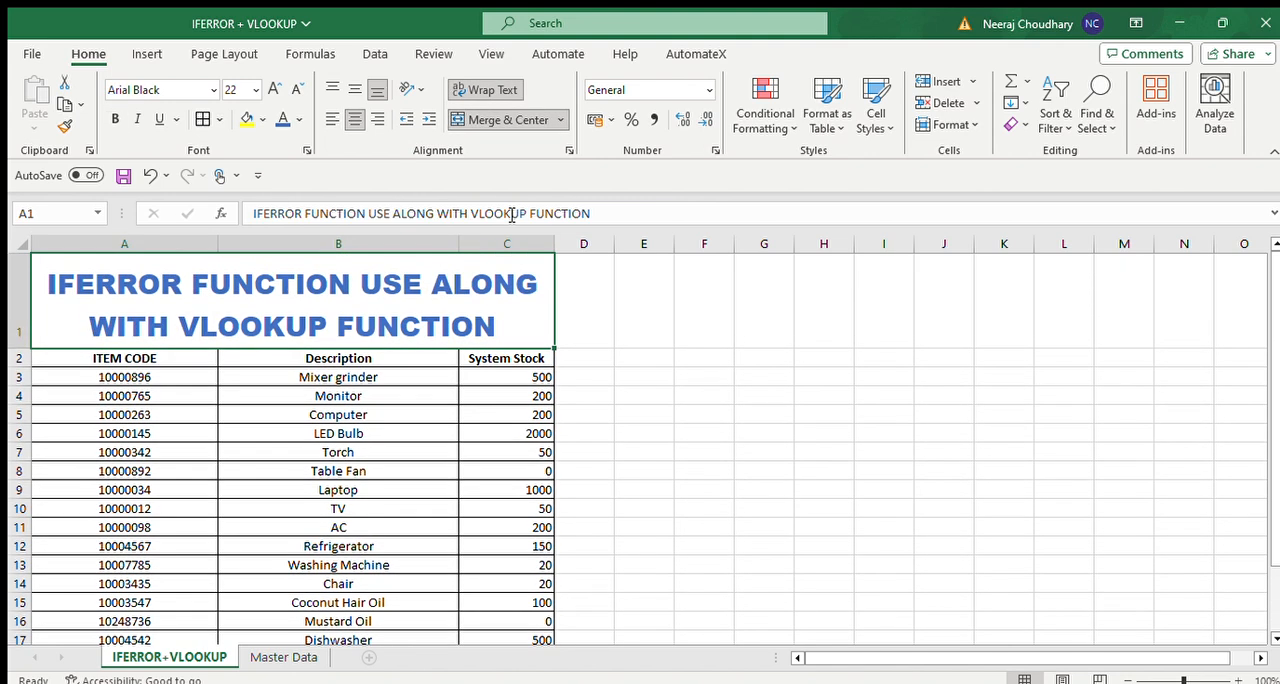